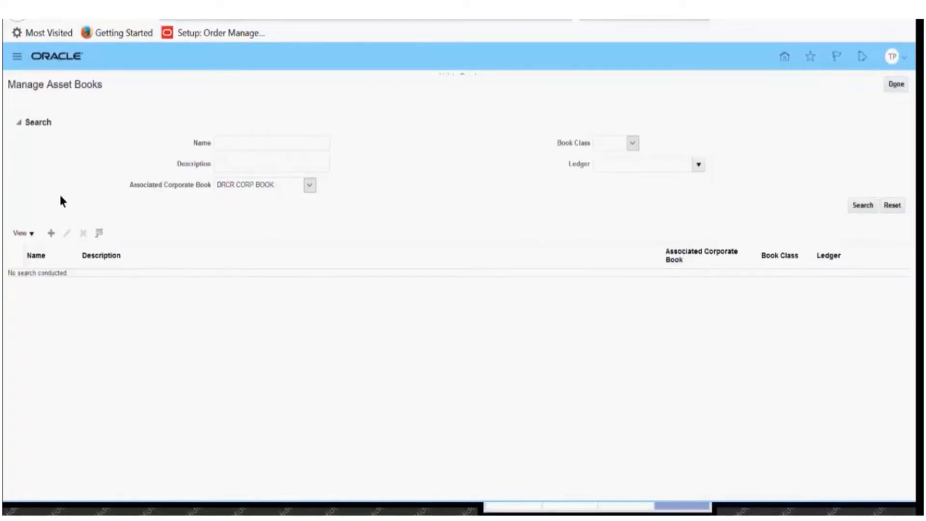
# Enter ACME Corp Book as both the name and the description of the new asset book.
pyautogui.write('ACME Corp Book')
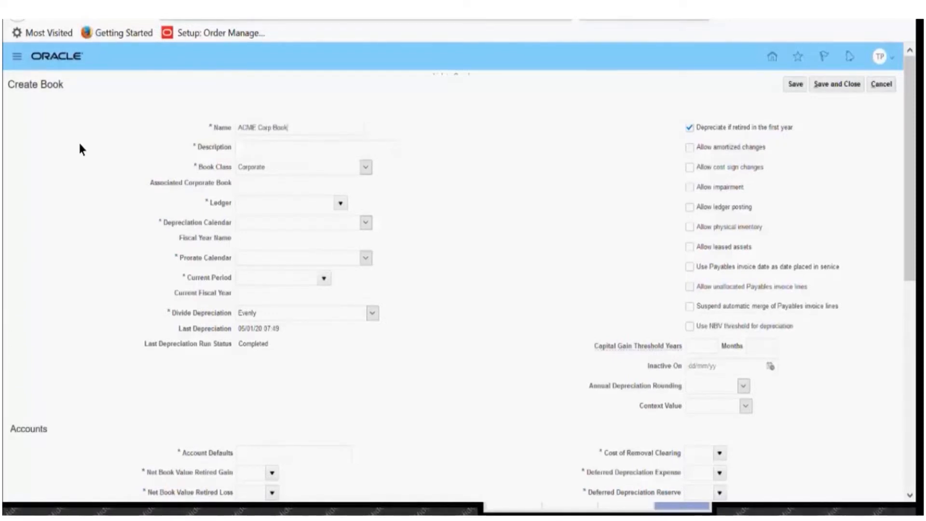
pyautogui.moveTo(311, 131); pyautogui.dragTo(69, 141)
pyautogui.hotkey('ctrl', 'c')
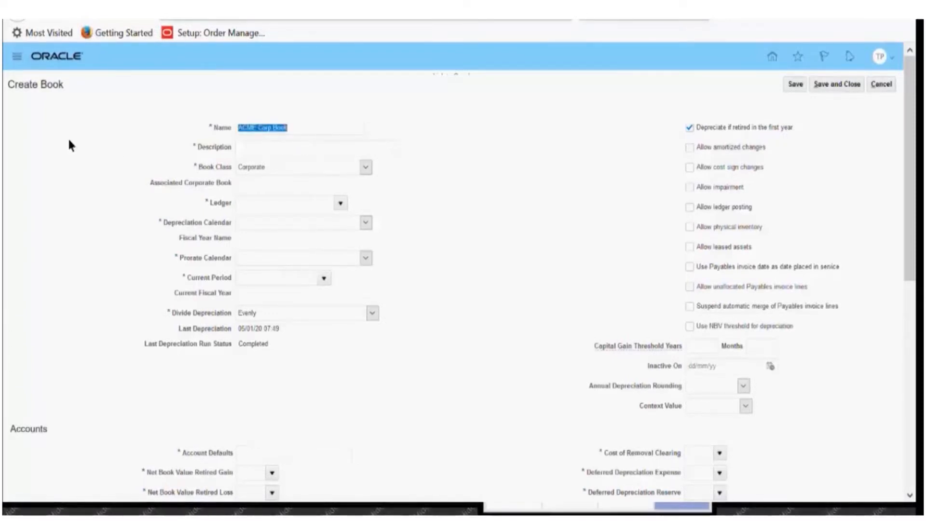
pyautogui.click(253, 145)
pyautogui.hotkey('ctrl', 'v')
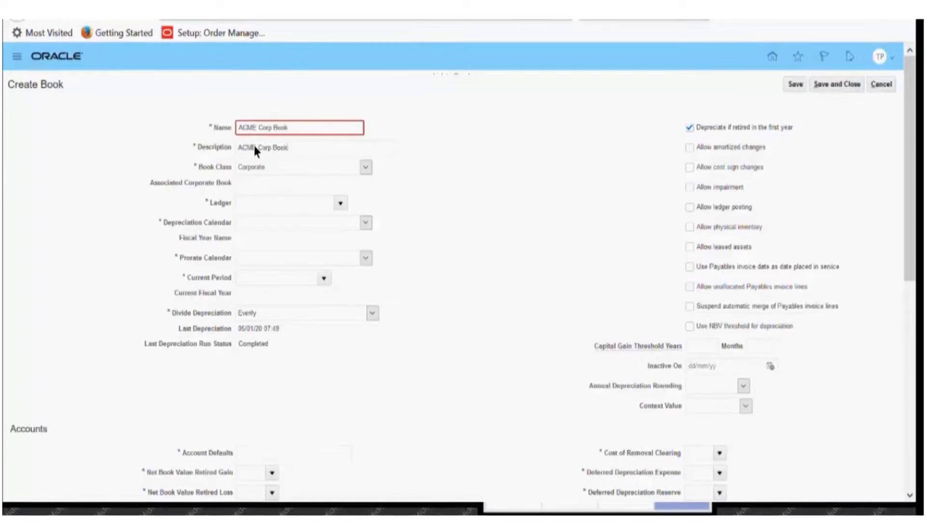
pyautogui.click(308, 128)
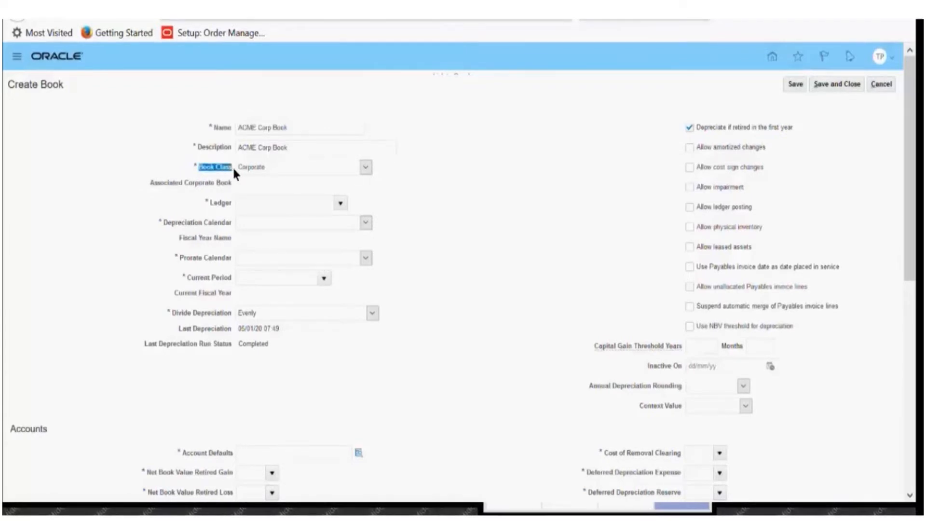
# Try the Tax book class, view its associated corporate book choices, and return the class to Corporate.
pyautogui.click(243, 186)
pyautogui.moveTo(154, 186); pyautogui.dragTo(233, 181)
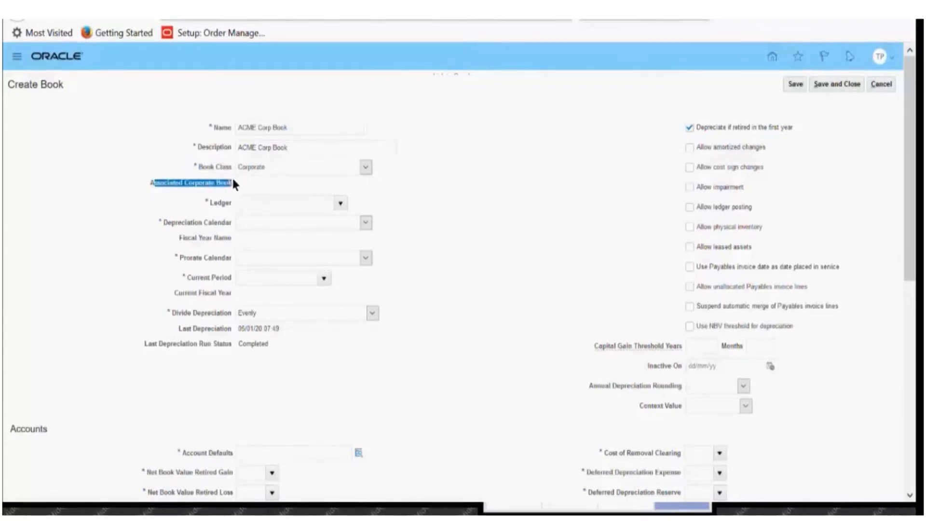
pyautogui.click(256, 172)
pyautogui.click(266, 202)
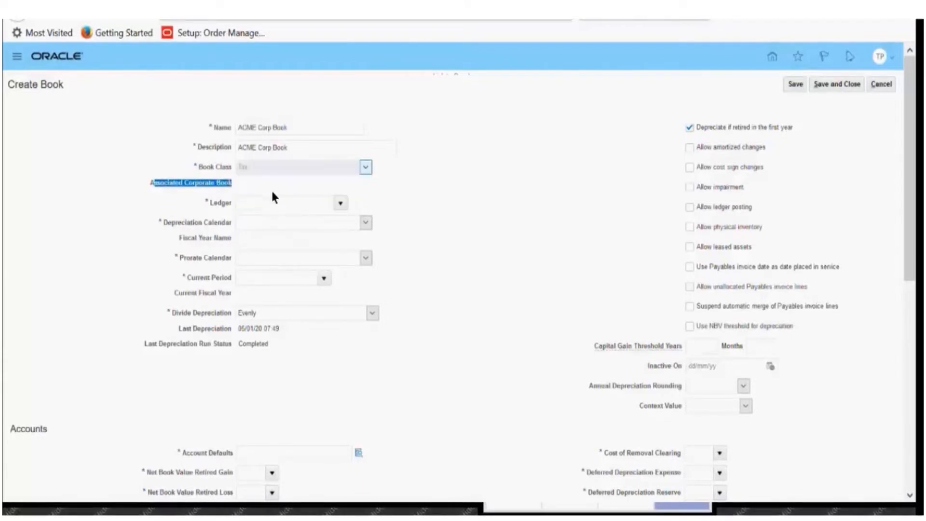
pyautogui.click(297, 188)
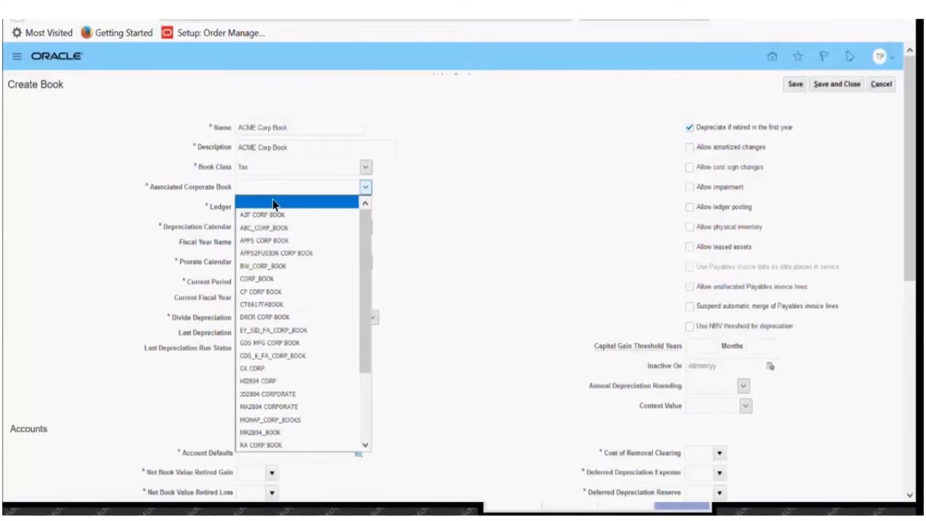
pyautogui.click(212, 196)
pyautogui.doubleClick(213, 196)
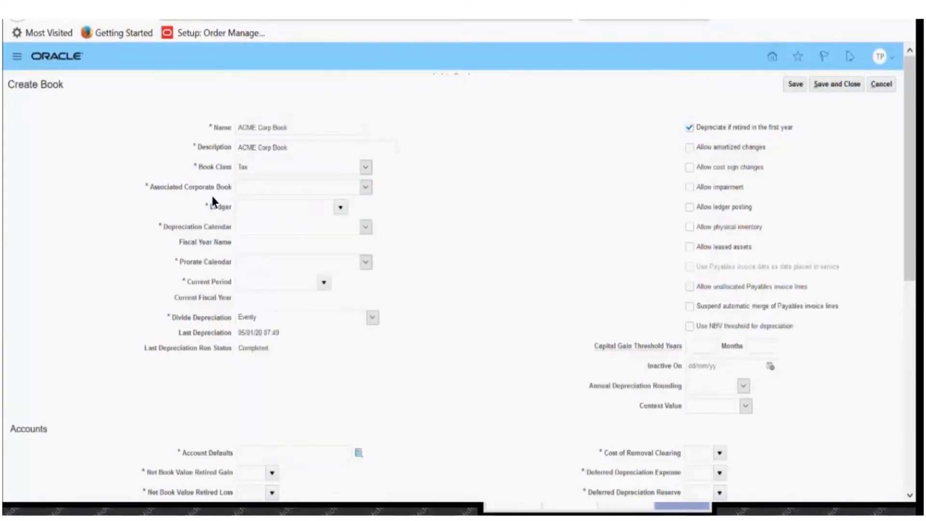
pyautogui.click(275, 167)
pyautogui.click(260, 193)
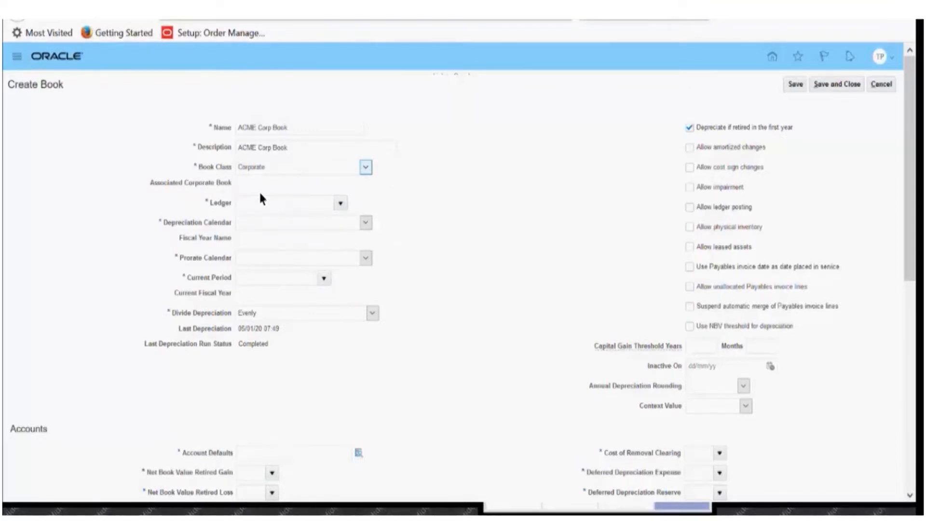
# Search the ledgers for ACME and assign ACME Primary Ledger to the book.
pyautogui.click(340, 205)
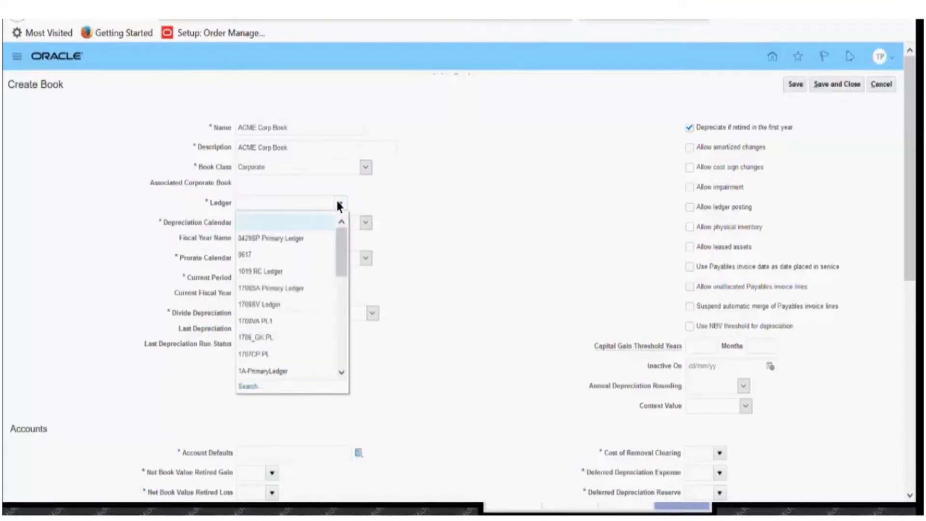
pyautogui.moveTo(338, 229); pyautogui.dragTo(353, 321)
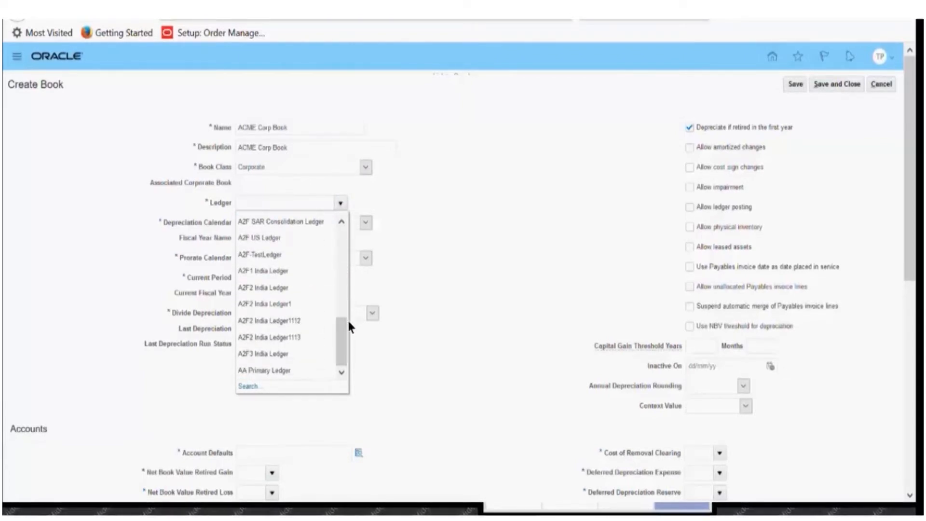
pyautogui.click(235, 387)
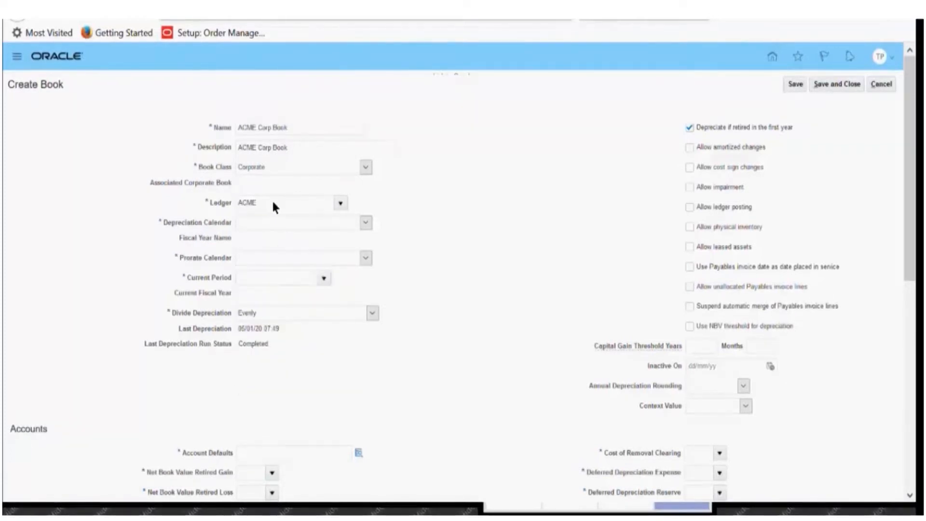
pyautogui.click(343, 203)
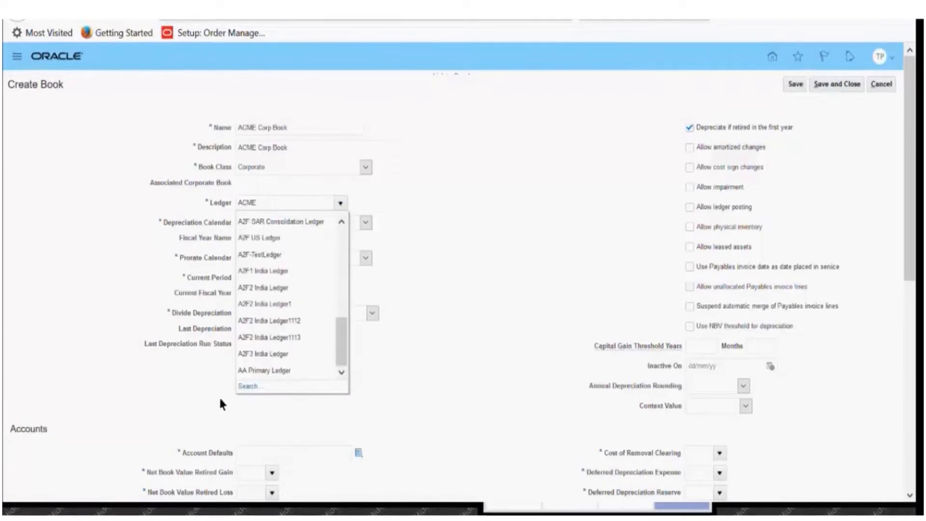
pyautogui.click(242, 388)
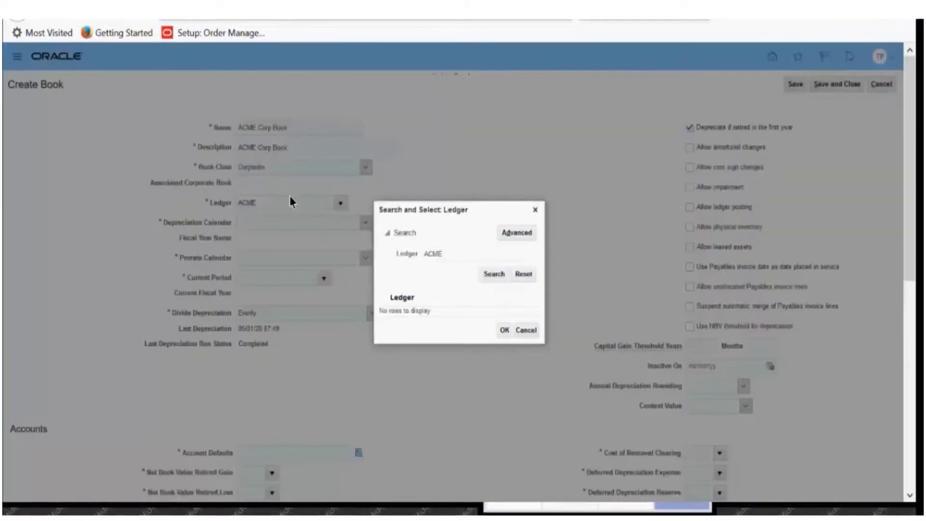
pyautogui.click(492, 274)
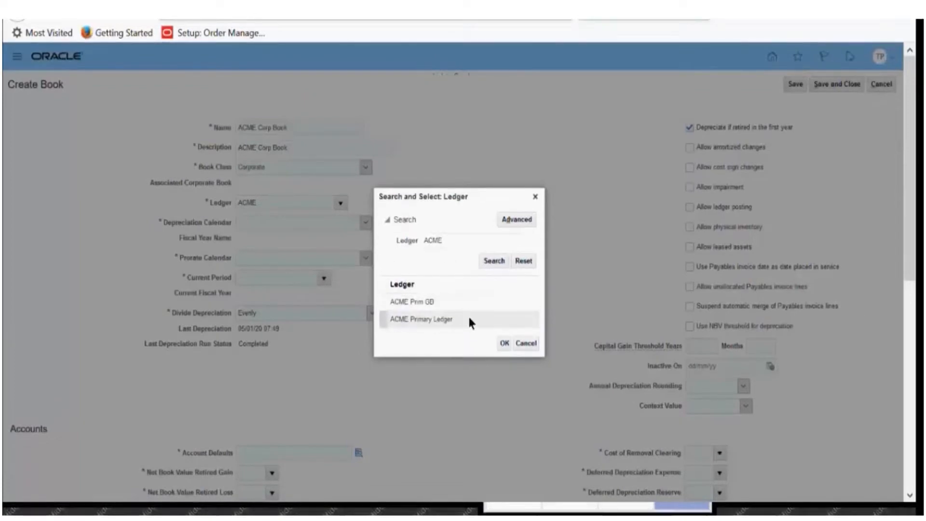
pyautogui.click(470, 319)
pyautogui.click(505, 344)
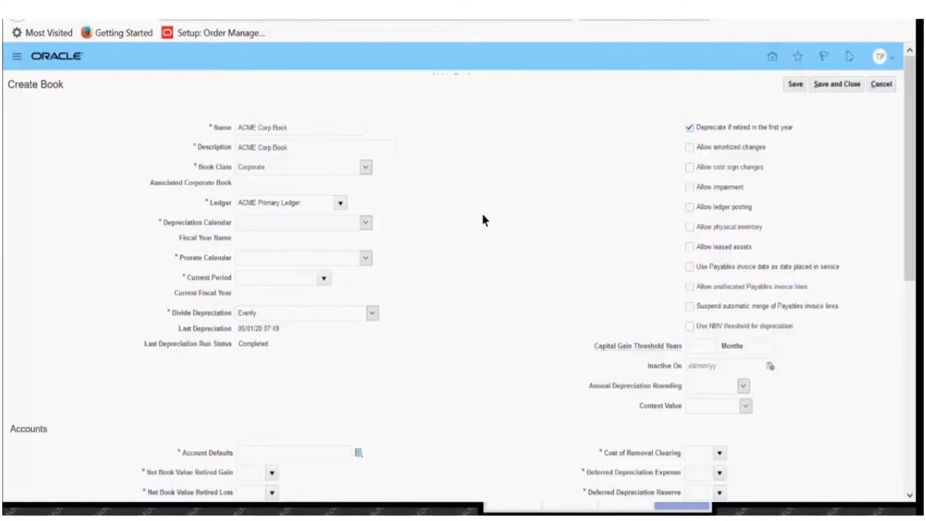
# Reselect the Corporate book class and set the depreciation calendar to ACME Cal.
pyautogui.click(265, 169)
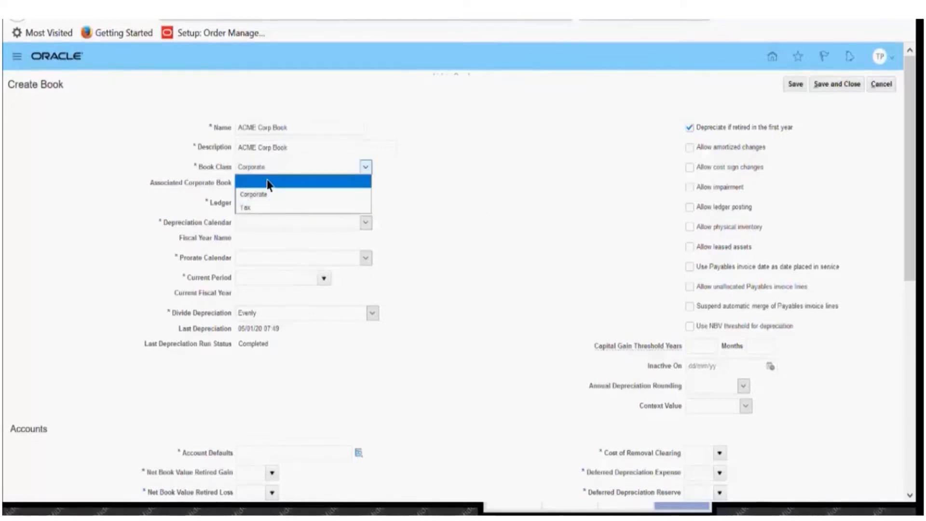
pyautogui.click(268, 197)
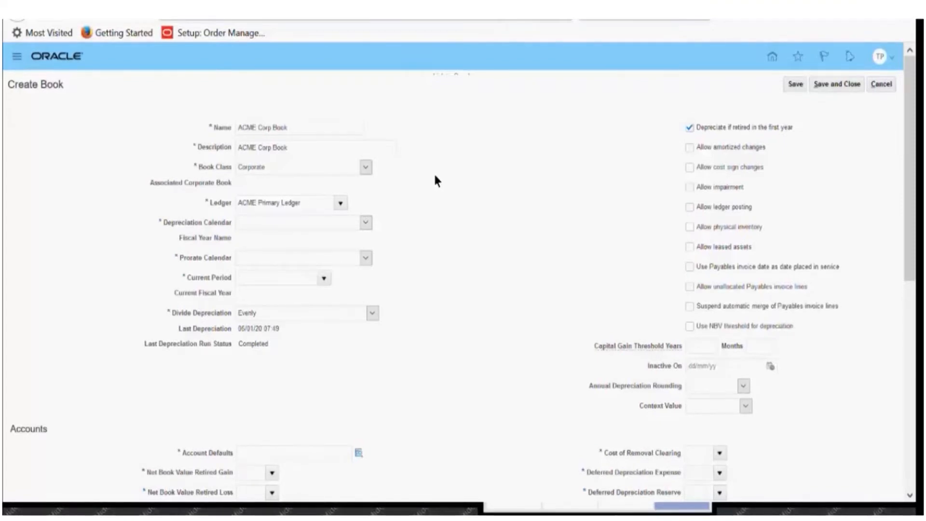
pyautogui.click(327, 223)
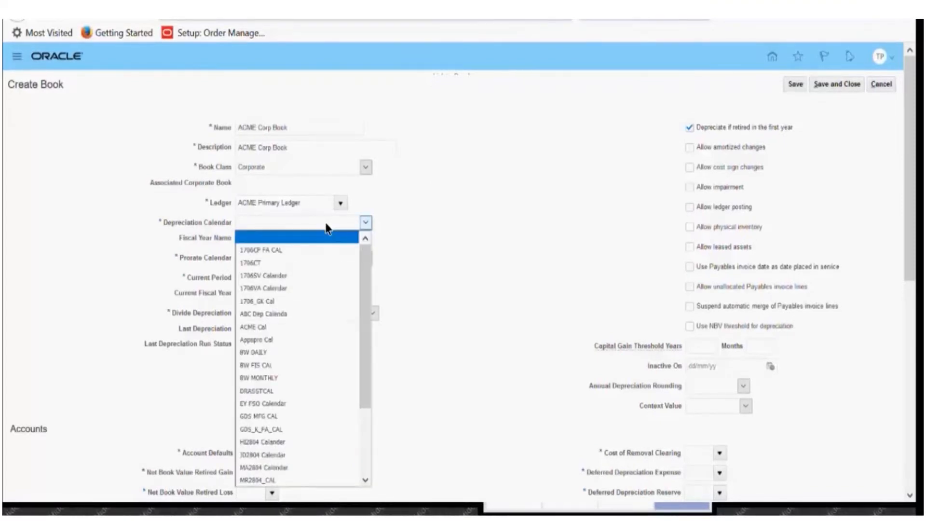
pyautogui.press('a')
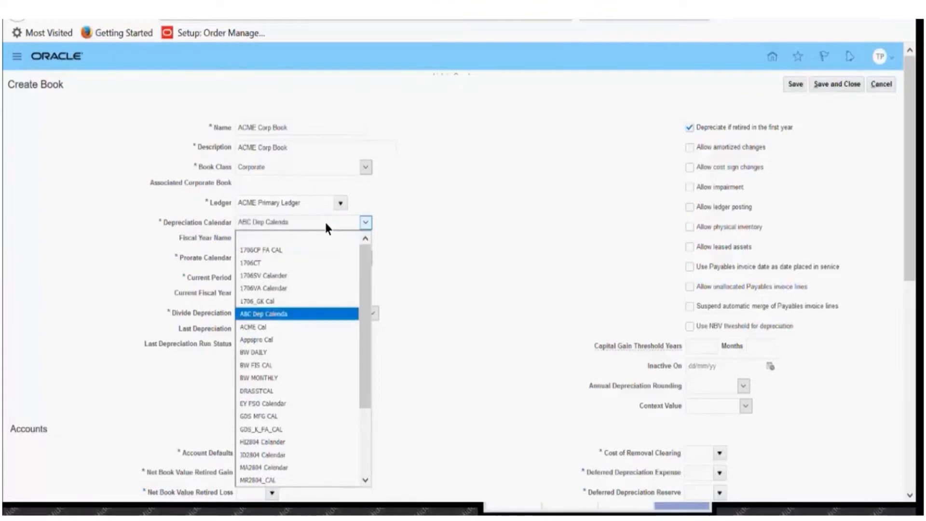
pyautogui.press('Down')
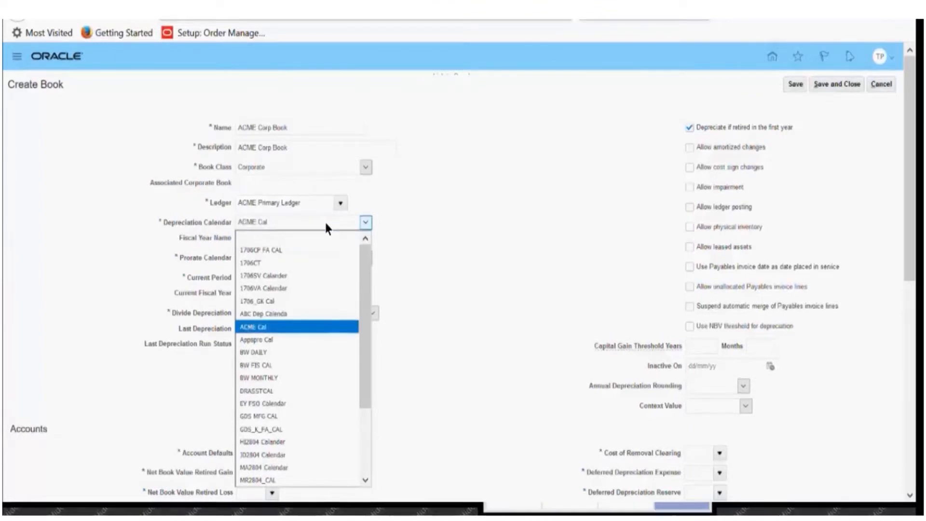
pyautogui.click(305, 327)
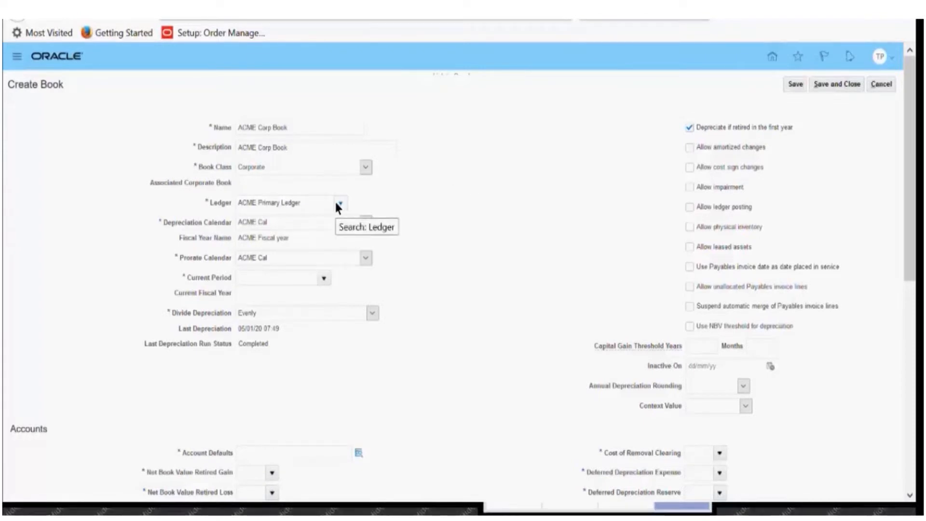
# Search the current period choices for Jan-19 and for names starting with Jan, and leave without choosing a period.
pyautogui.click(324, 279)
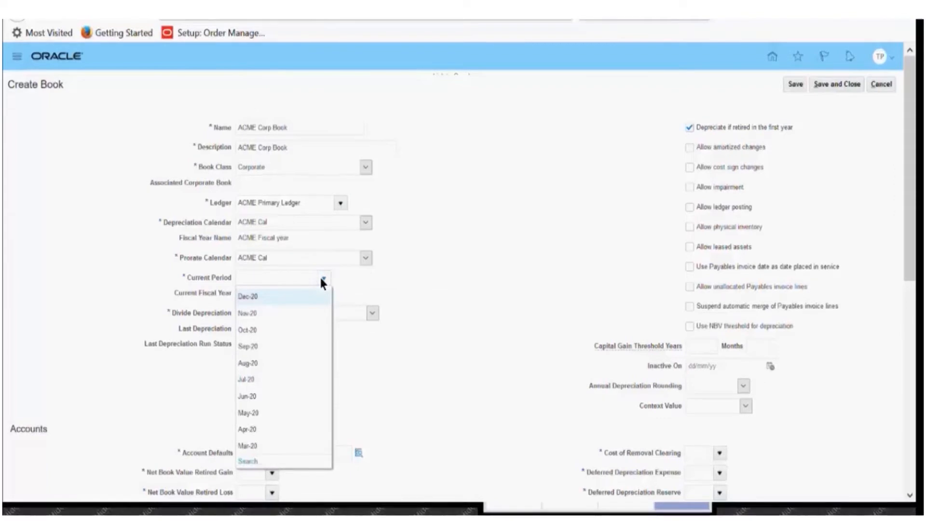
pyautogui.click(245, 461)
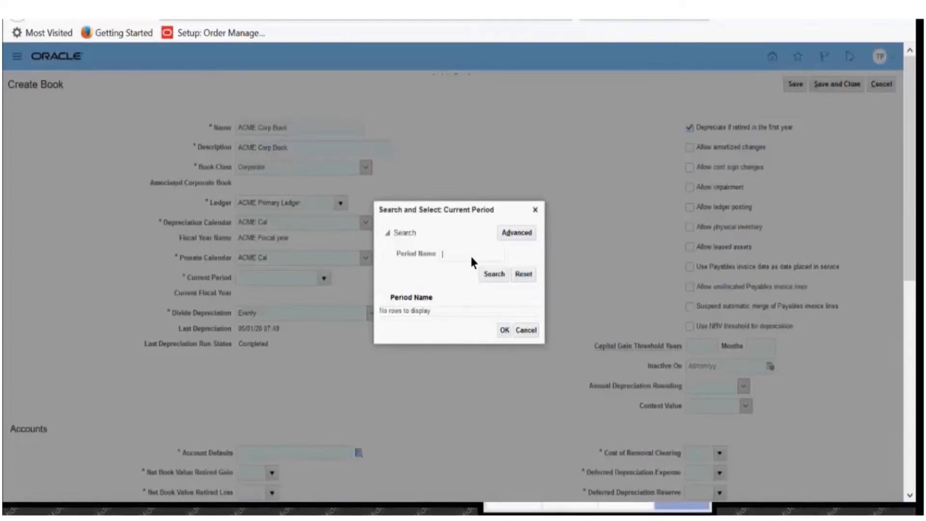
pyautogui.write('Jan-19')
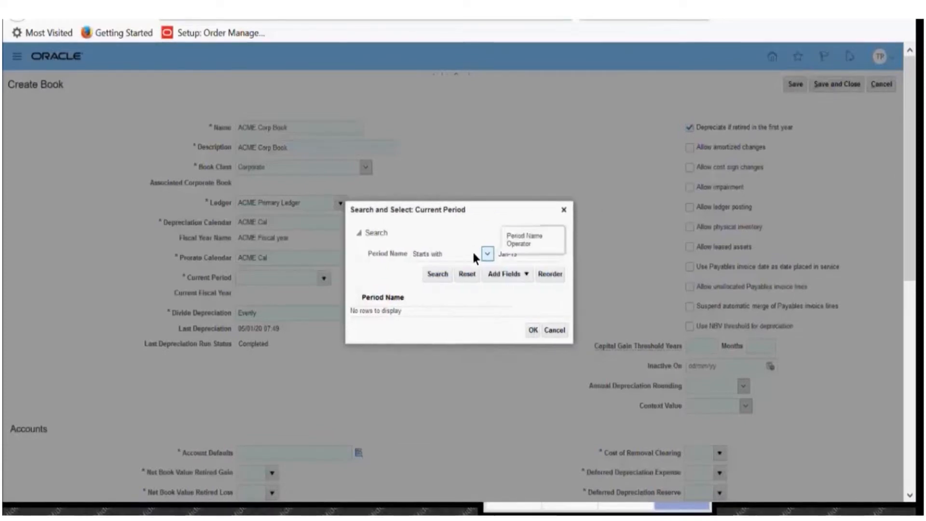
pyautogui.press('BackSpace')
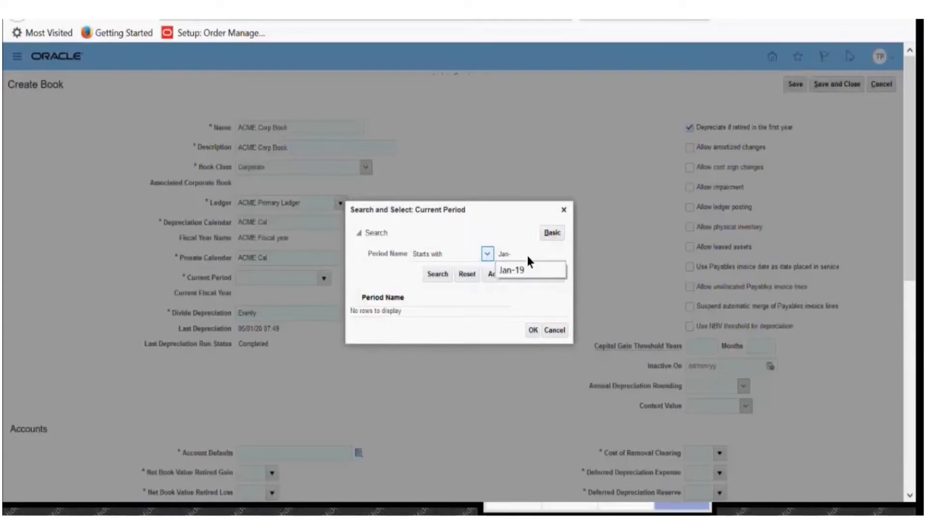
pyautogui.click(437, 274)
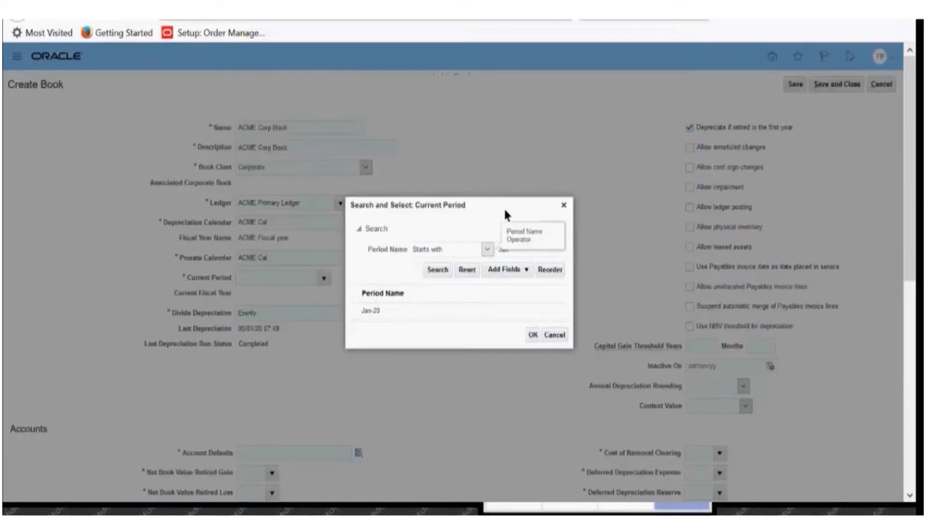
pyautogui.moveTo(490, 206); pyautogui.dragTo(501, 174)
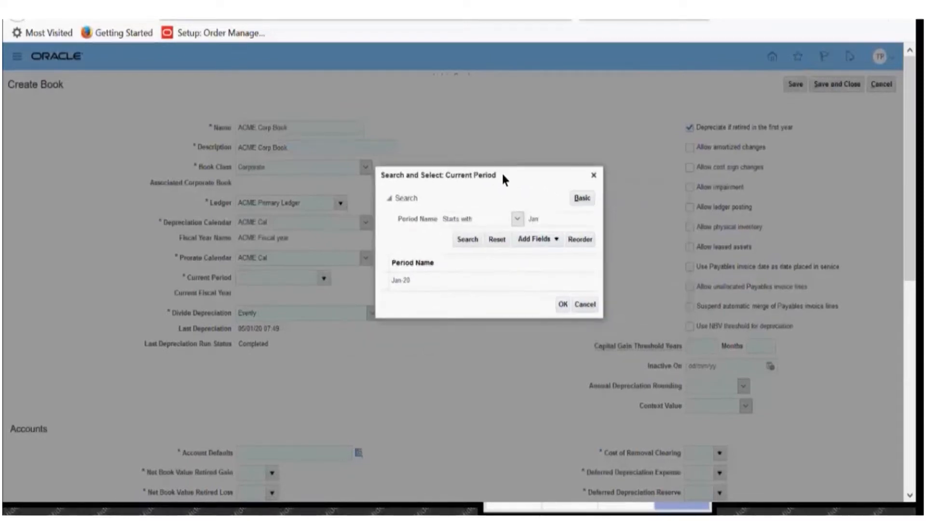
pyautogui.click(422, 287)
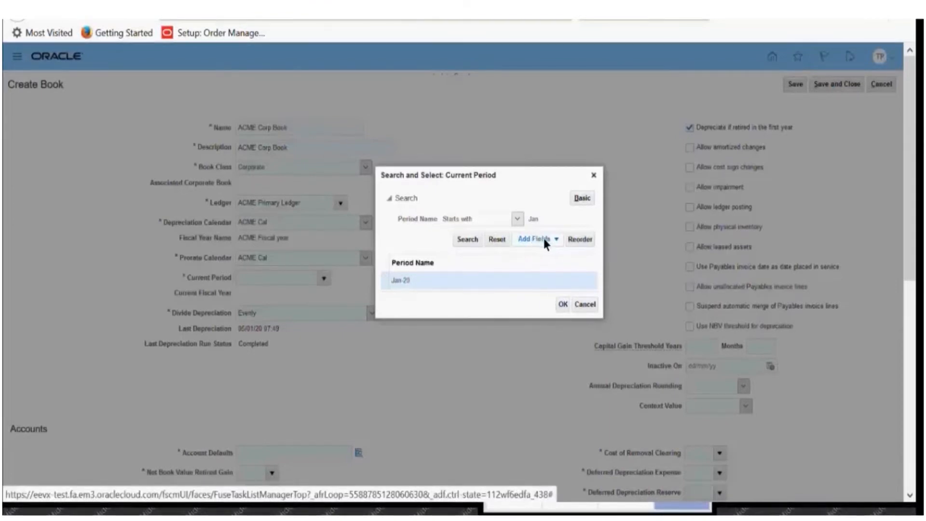
pyautogui.click(586, 305)
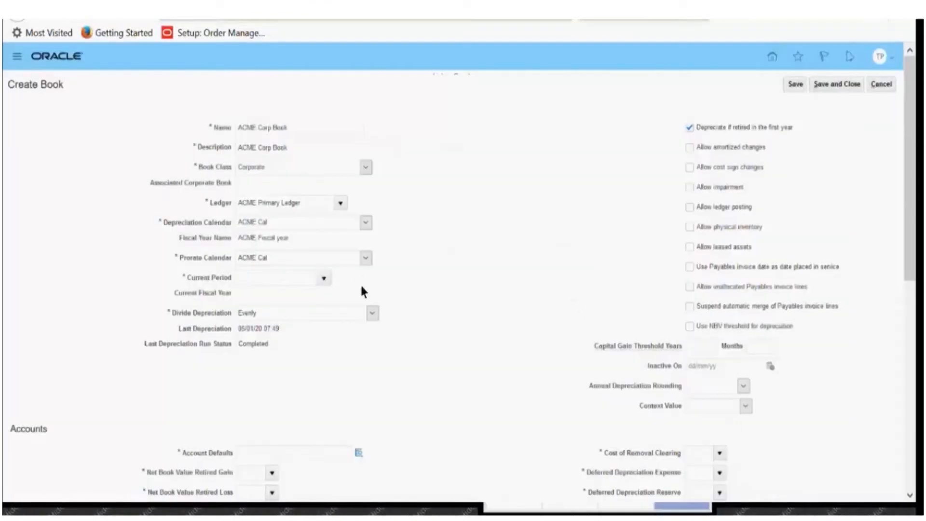
# Check the available depreciation calendars and keep ACME Cal selected.
pyautogui.click(351, 260)
pyautogui.click(339, 227)
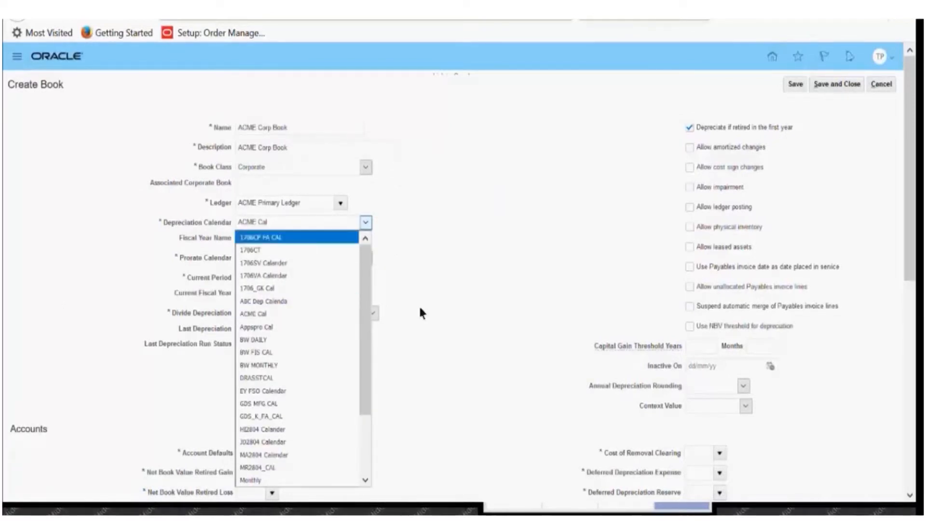
pyautogui.click(322, 314)
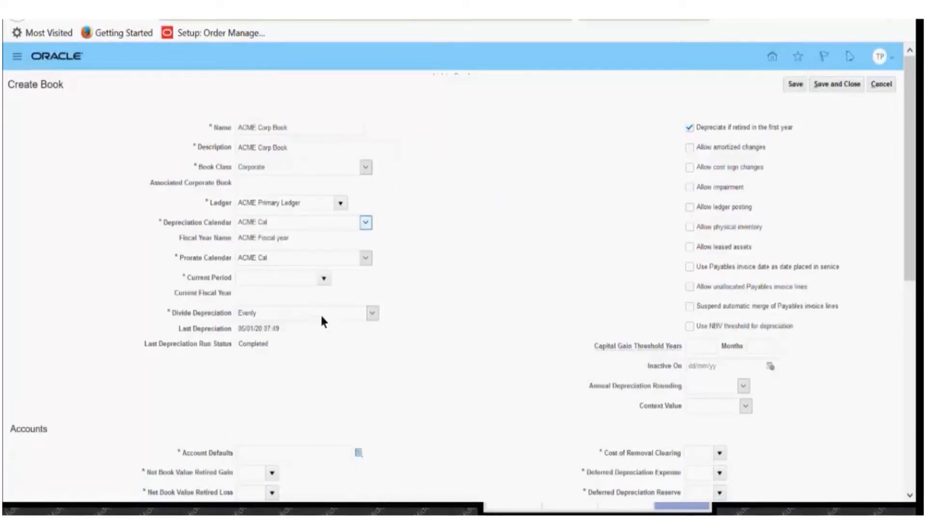
# Search the current period choices for names starting with Jan and select Jan-20.
pyautogui.click(323, 279)
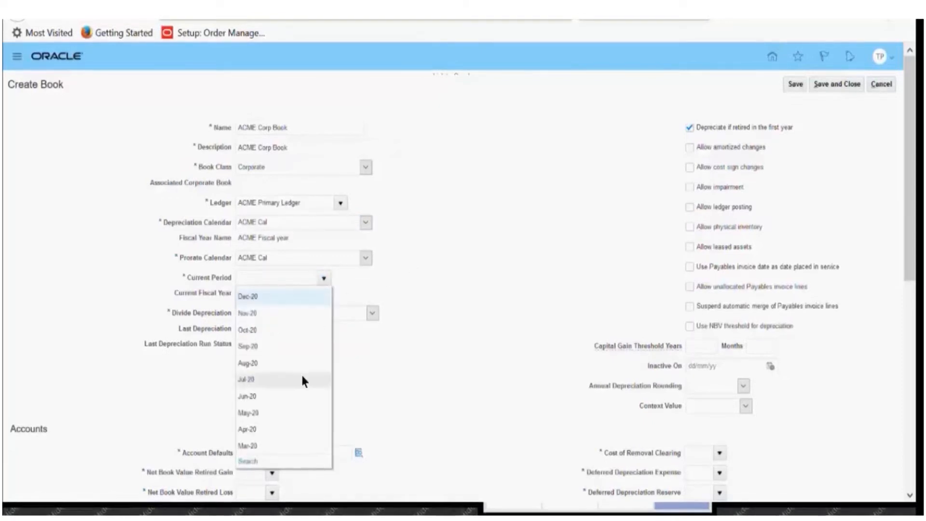
pyautogui.click(253, 459)
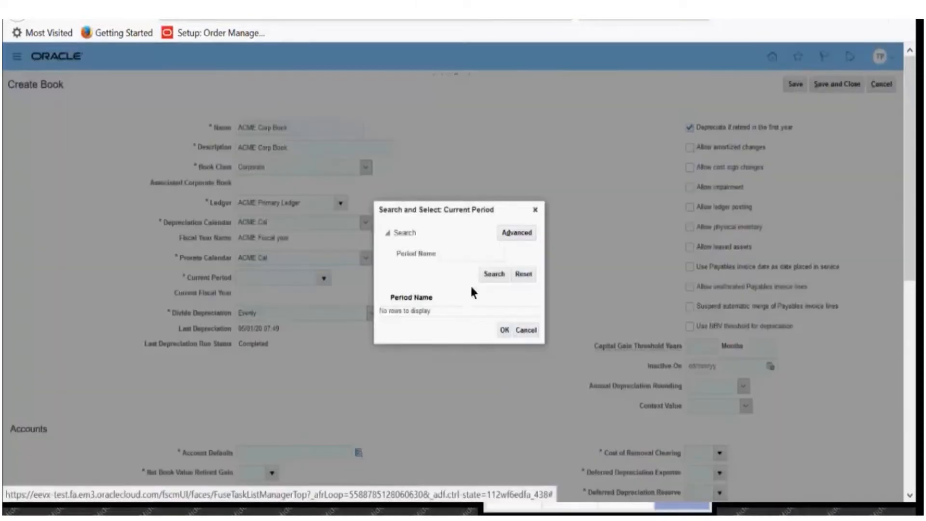
pyautogui.click(469, 254)
pyautogui.write('Jan')
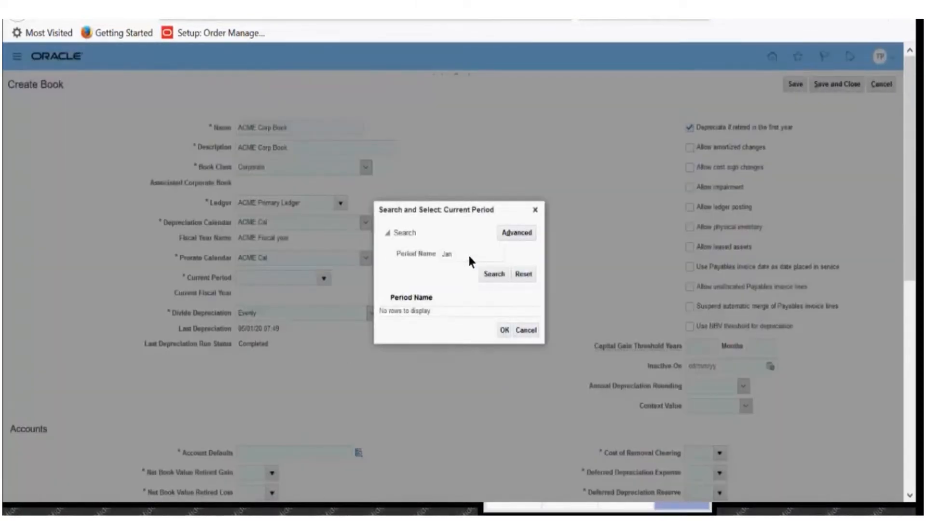
pyautogui.press('Return')
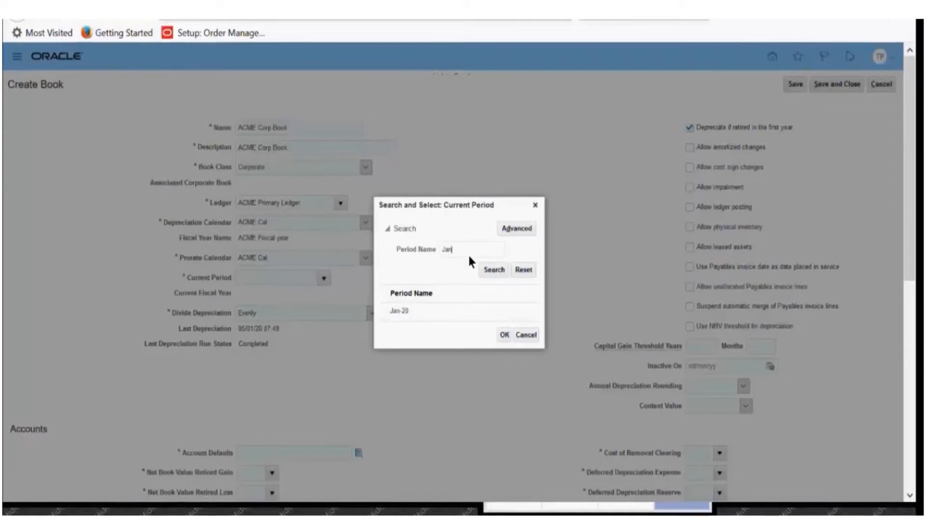
pyautogui.click(450, 313)
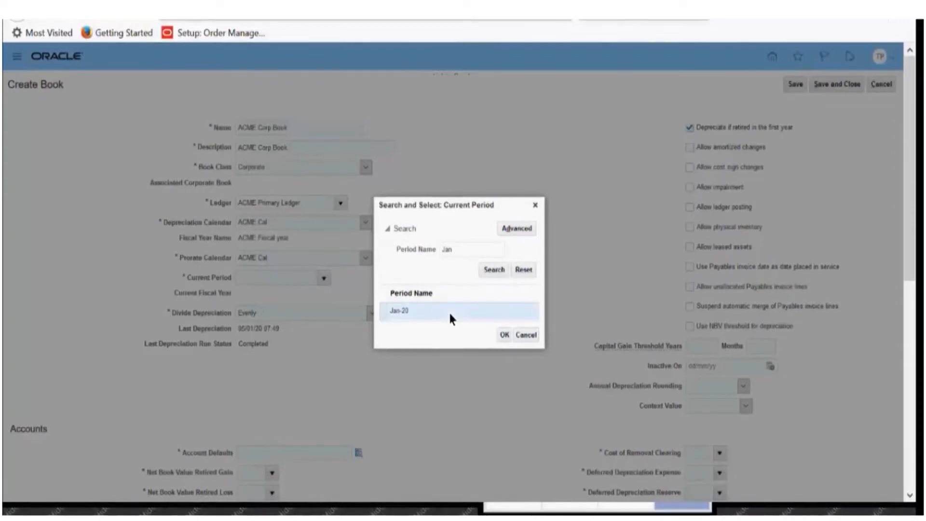
# Expand the period search to its advanced form, check the Period Name operator, and reselect Jan-20.
pyautogui.click(509, 233)
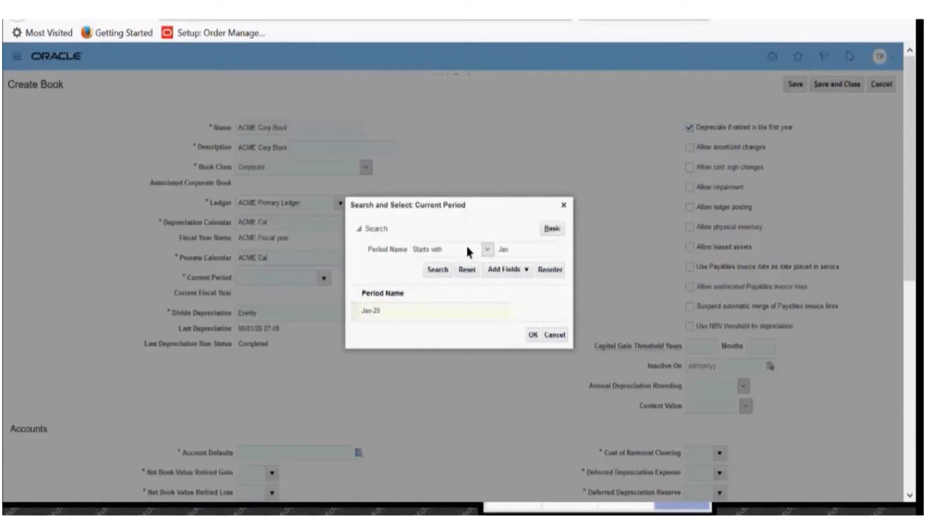
pyautogui.click(449, 249)
pyautogui.click(453, 247)
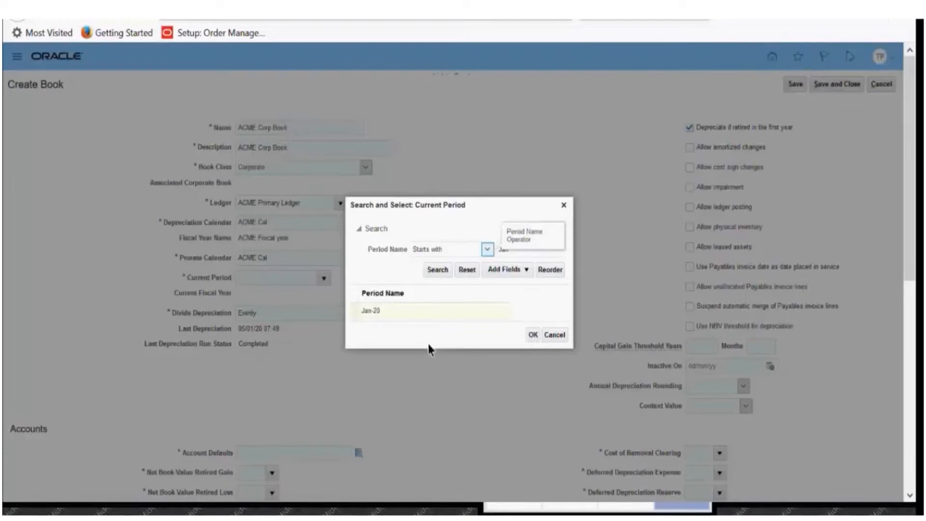
pyautogui.click(448, 315)
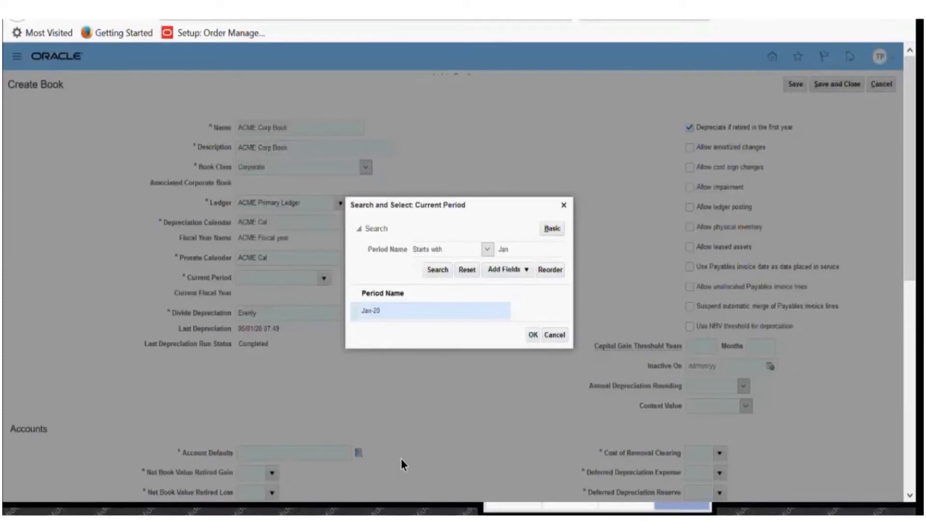
# Copy the instance URL from Instance.txt in Notepad and load the Oracle home page in a new browser tab.
pyautogui.click(290, 509)
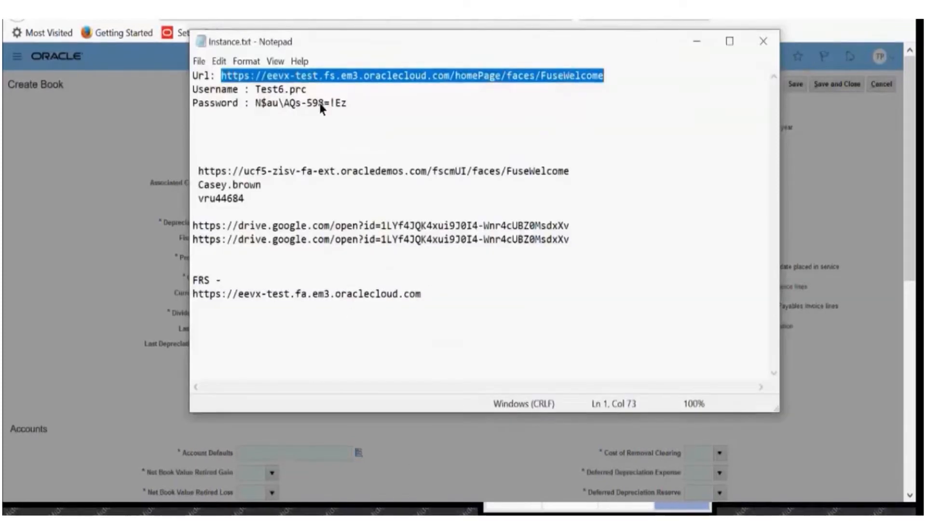
pyautogui.click(212, 10)
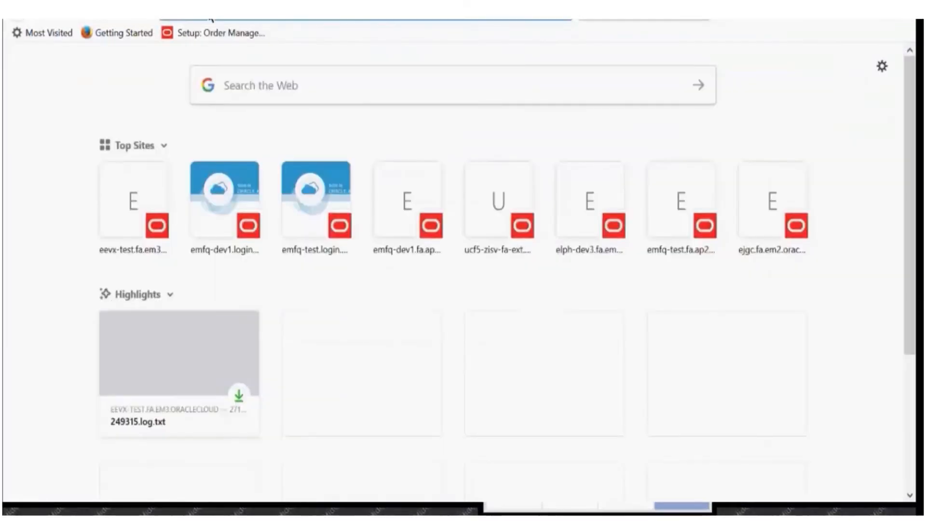
pyautogui.write('https://eevx-test.fs.em3.oraclecloud.com/homePage/faces/FuseWelcome')
pyautogui.press('Return')
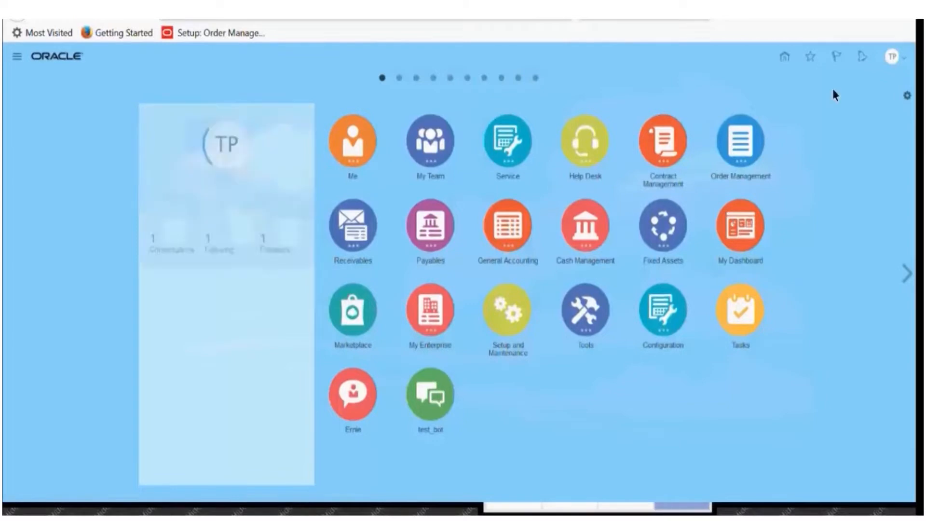
# Go to Setup and Maintenance and open the Financial Training - Dec19 implementation project.
pyautogui.click(901, 56)
pyautogui.click(731, 220)
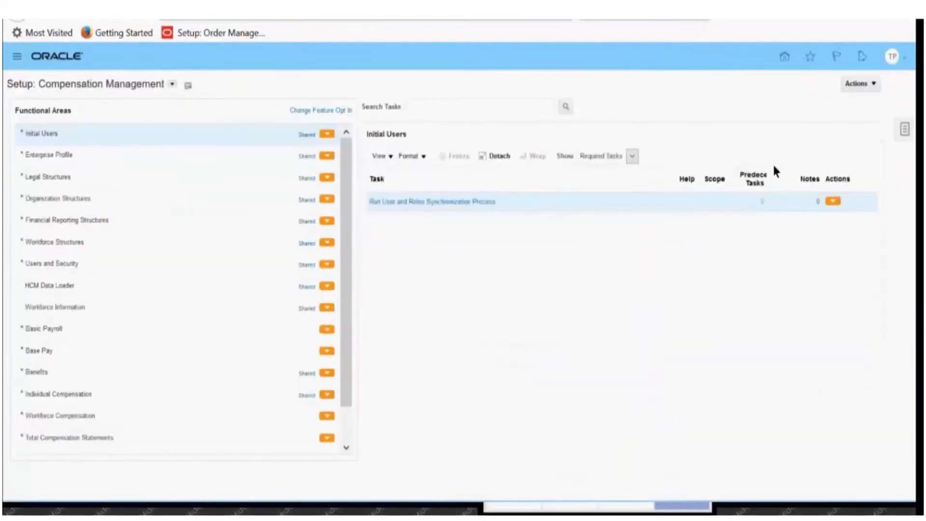
pyautogui.click(905, 128)
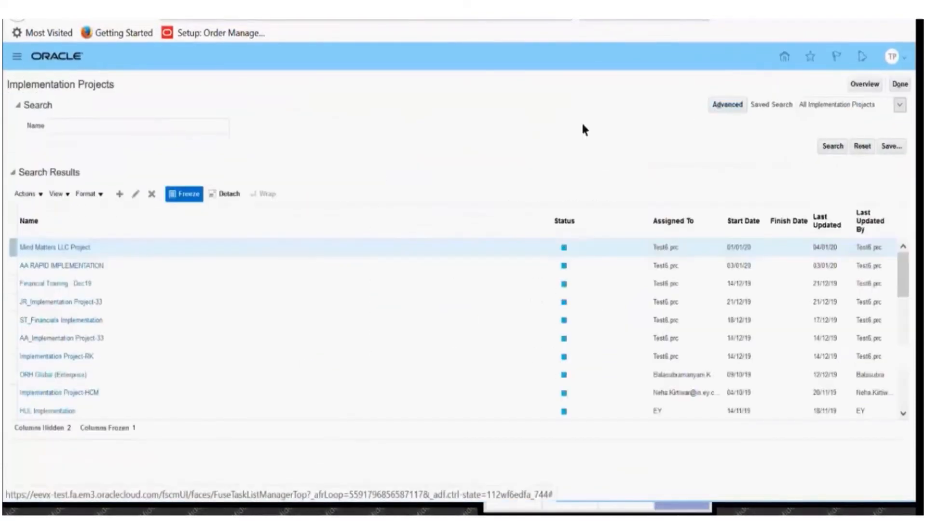
pyautogui.click(88, 288)
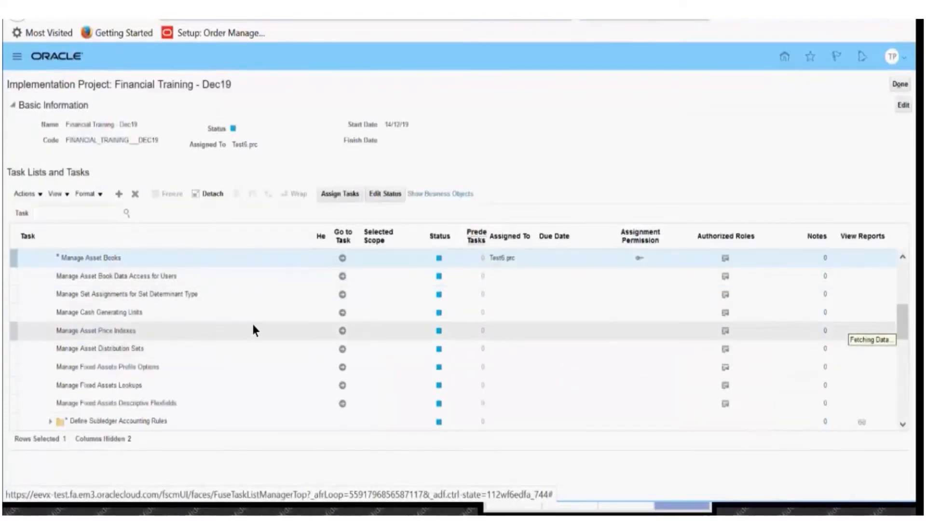
# Find the Manage Asset Calendars task in the project's task list and go to it.
pyautogui.scroll(5, 254, 330)
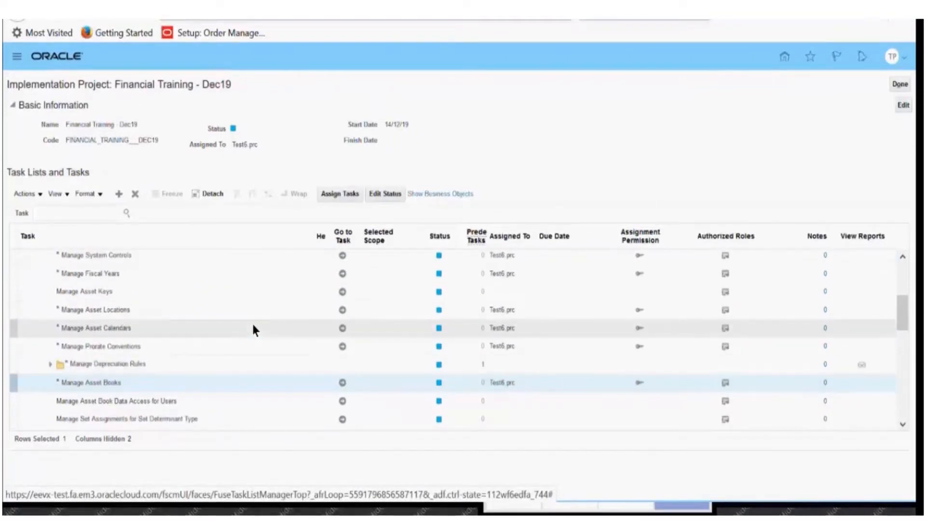
pyautogui.click(253, 330)
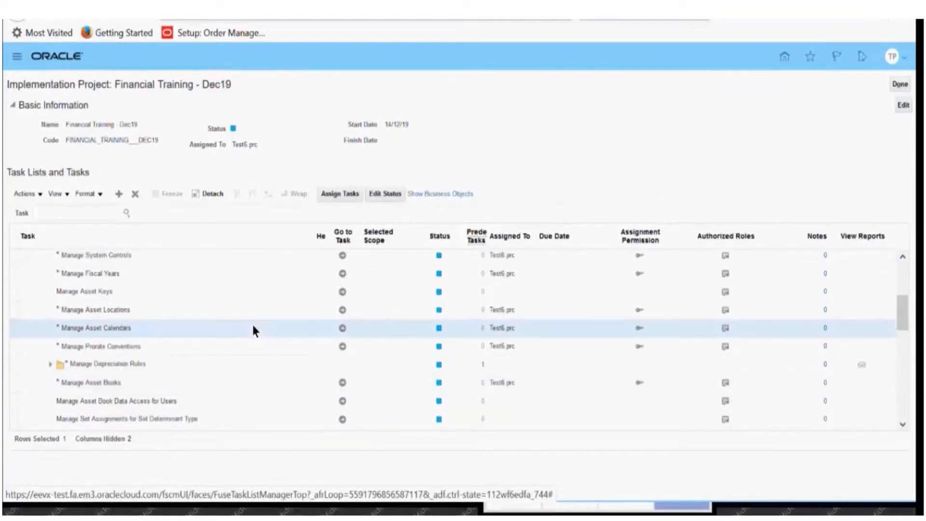
pyautogui.click(354, 328)
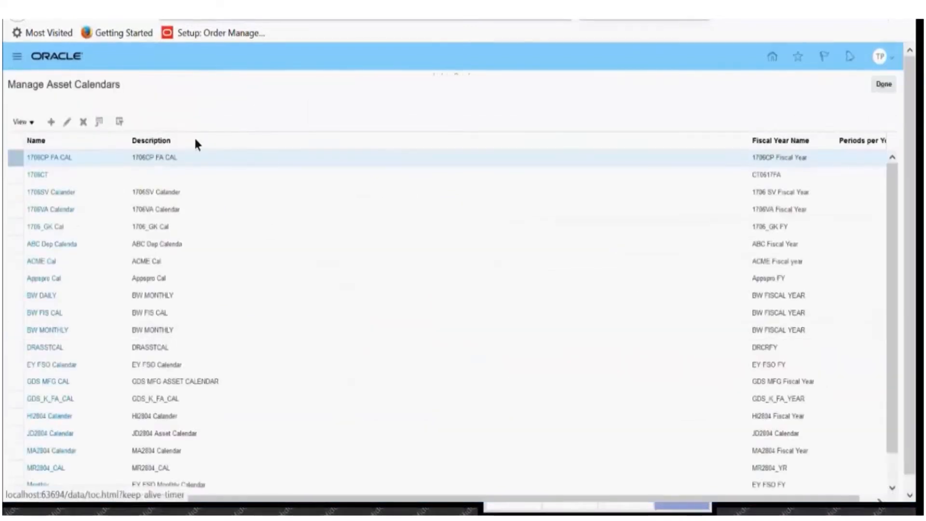
# Locate ACME Cal among the asset calendars and open it for editing.
pyautogui.scroll(-1, 114, 386)
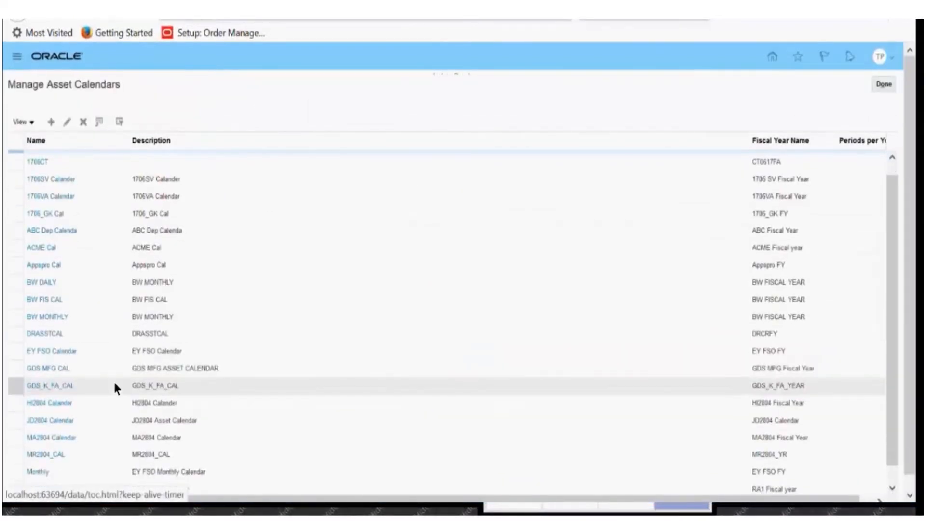
pyautogui.scroll(1, 114, 385)
pyautogui.click(109, 257)
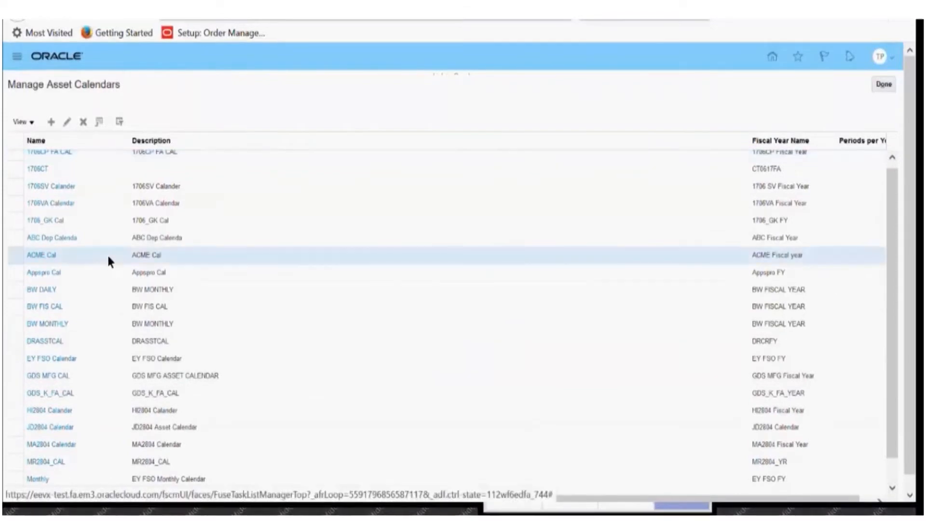
pyautogui.click(46, 263)
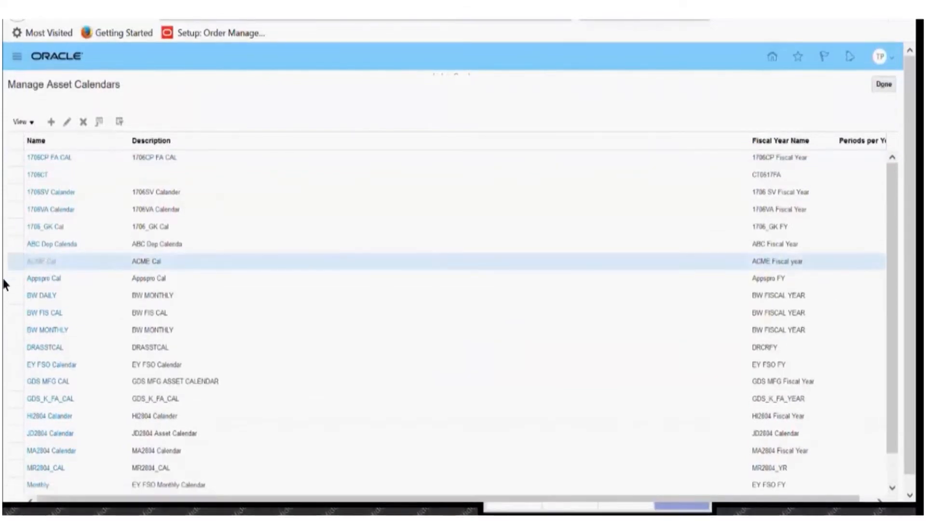
# Examine the fiscal year and periods of ACME Cal, save the calendar, and return to the Create Book page.
pyautogui.click(223, 188)
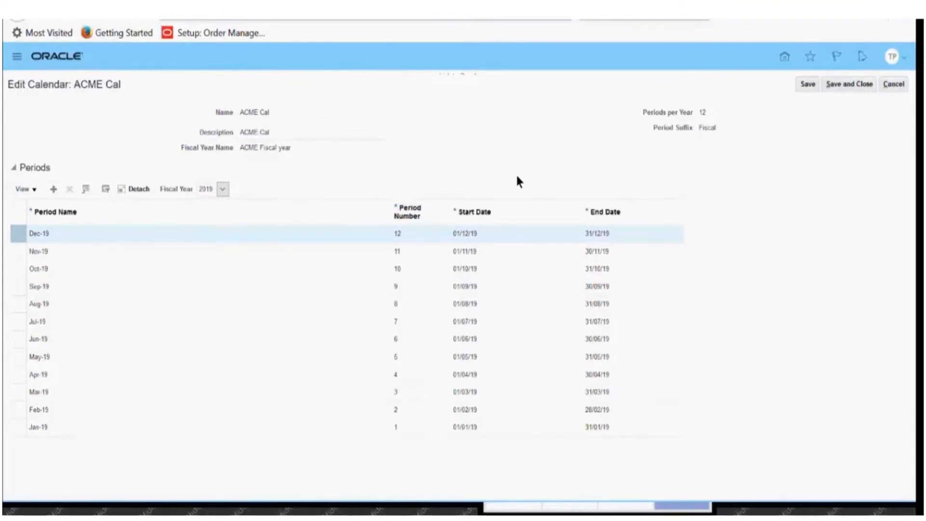
pyautogui.click(804, 86)
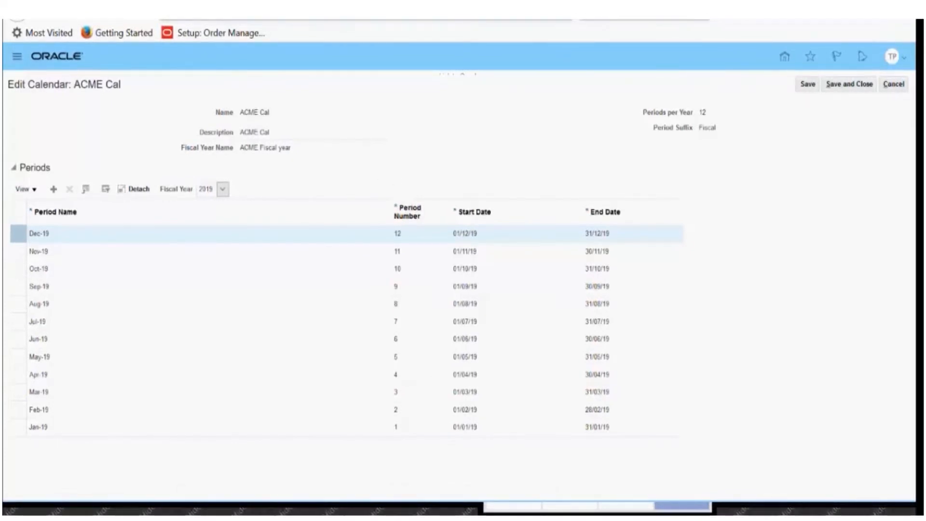
pyautogui.moveTo(272, 132); pyautogui.dragTo(230, 137)
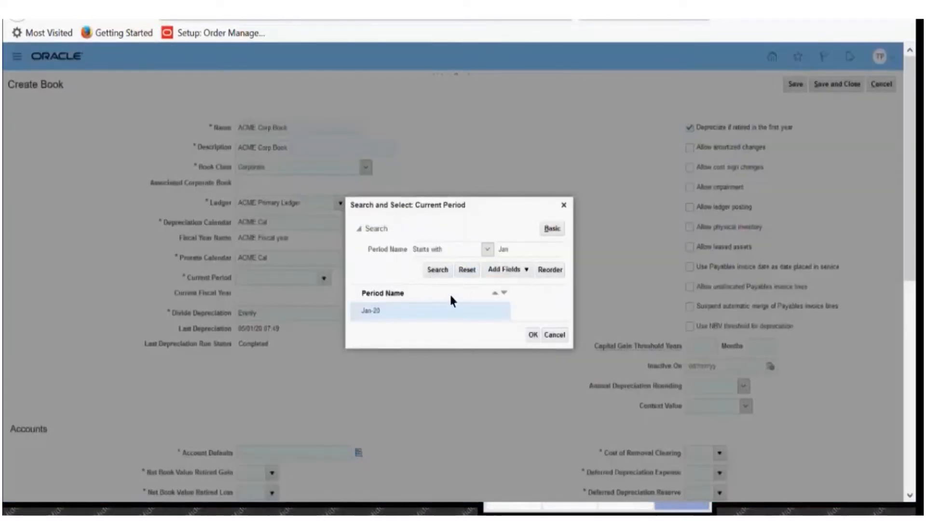
# Confirm Jan-20 as the book's current period and check the other available periods.
pyautogui.click(529, 333)
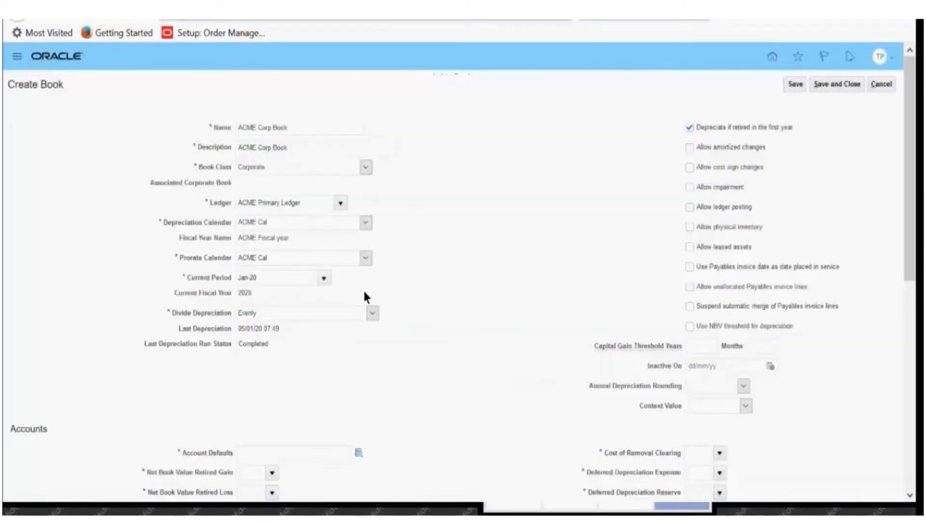
pyautogui.click(324, 278)
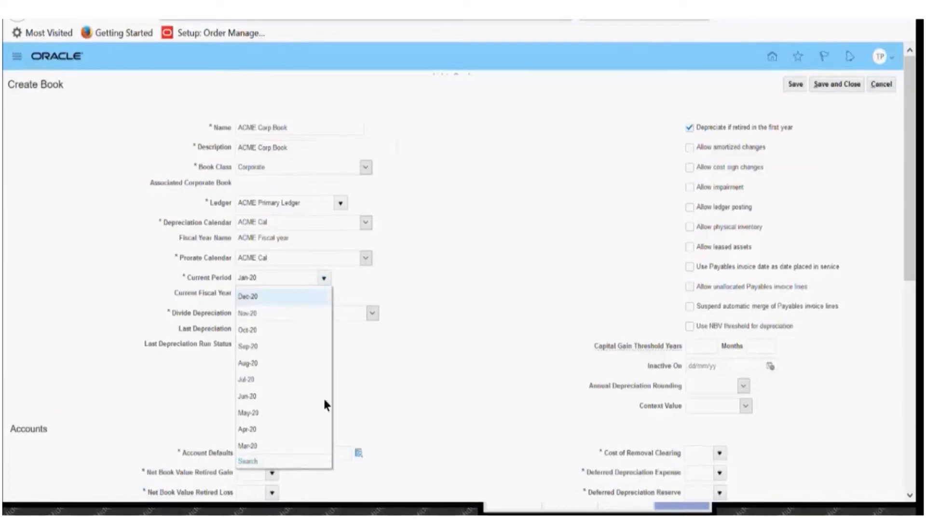
pyautogui.click(430, 294)
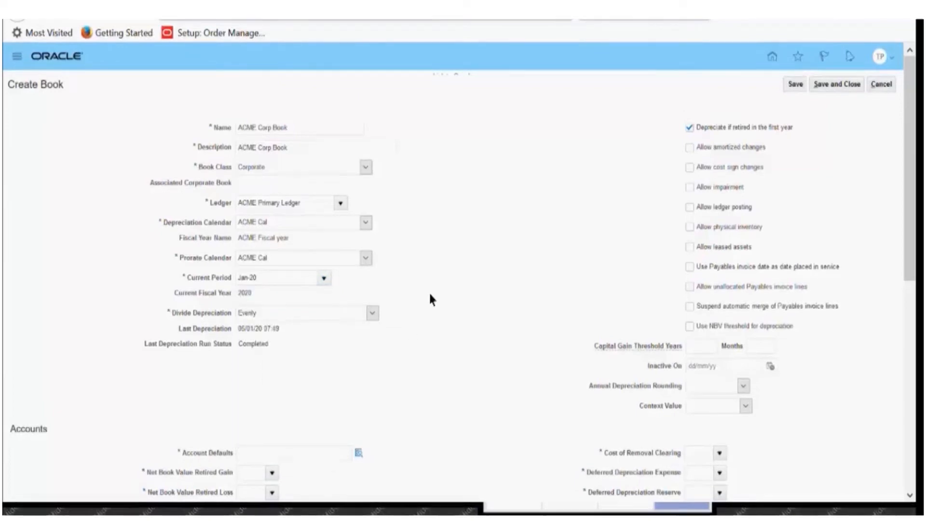
# Examine the Divide Depreciation choices for the book and keep Evenly selected.
pyautogui.click(348, 313)
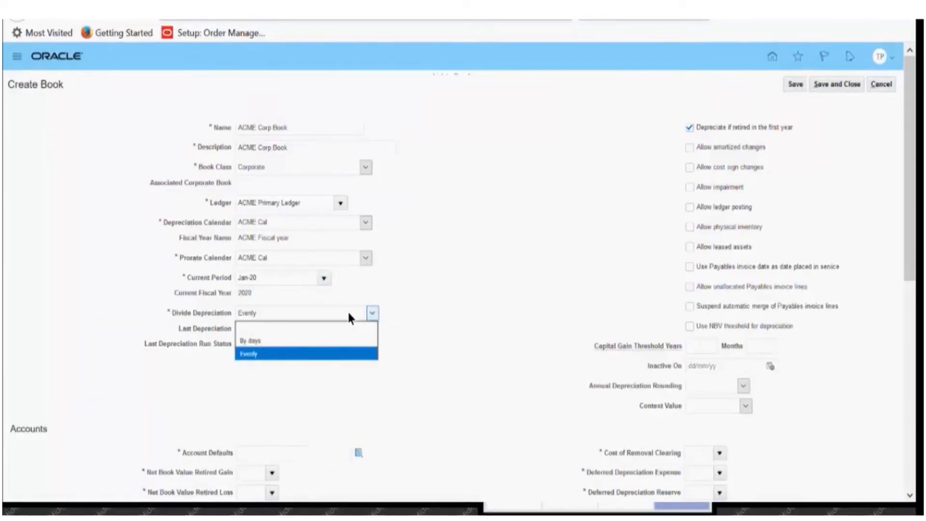
pyautogui.click(349, 314)
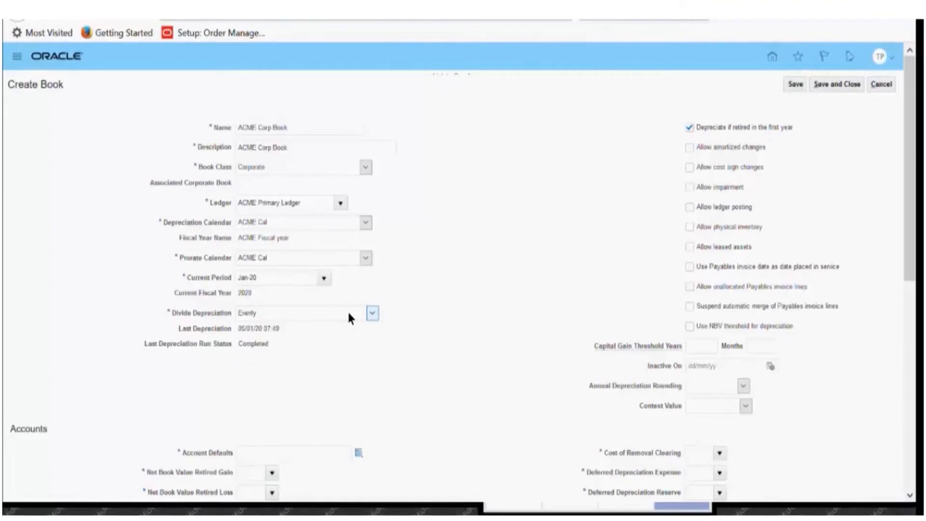
pyautogui.click(349, 314)
pyautogui.click(205, 275)
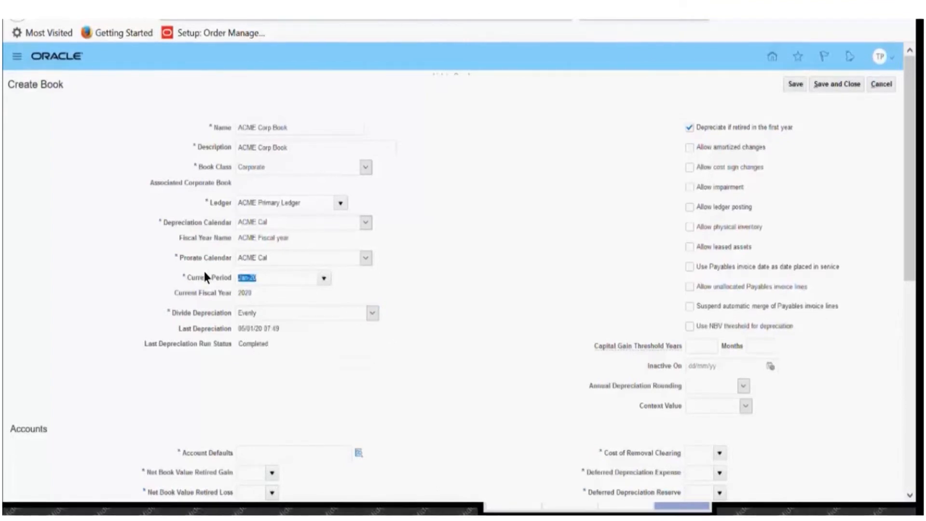
pyautogui.click(259, 280)
pyautogui.click(366, 311)
pyautogui.click(366, 312)
pyautogui.click(366, 312)
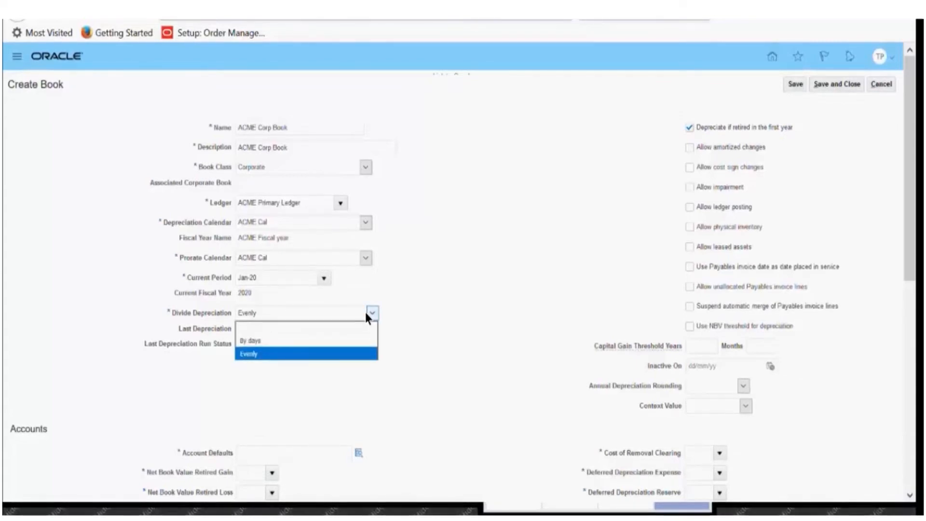
pyautogui.click(365, 312)
pyautogui.click(366, 312)
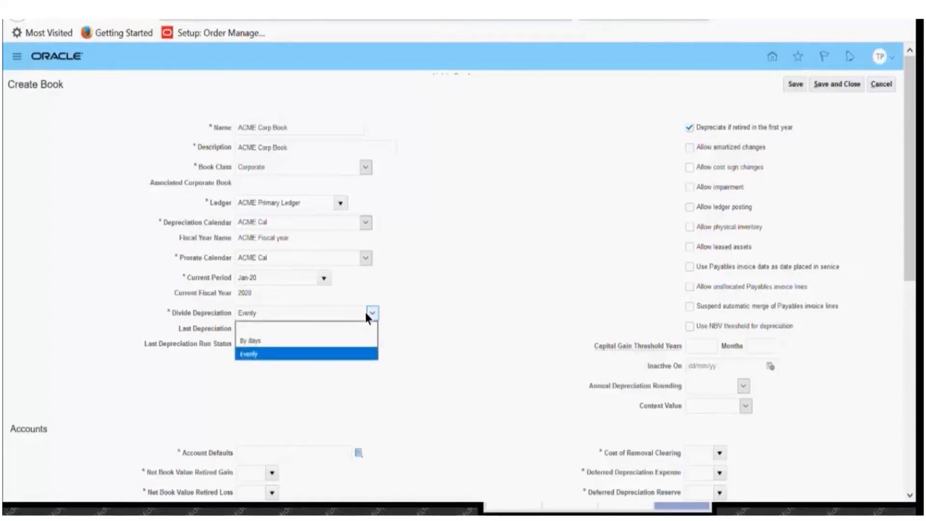
pyautogui.click(319, 356)
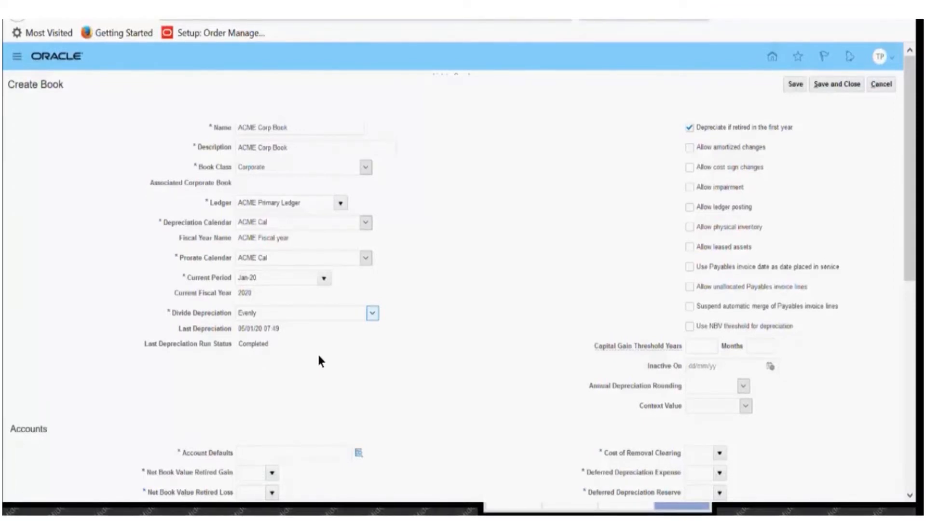
# Set the book's Divide Depreciation option to By days.
pyautogui.click(318, 316)
pyautogui.click(319, 315)
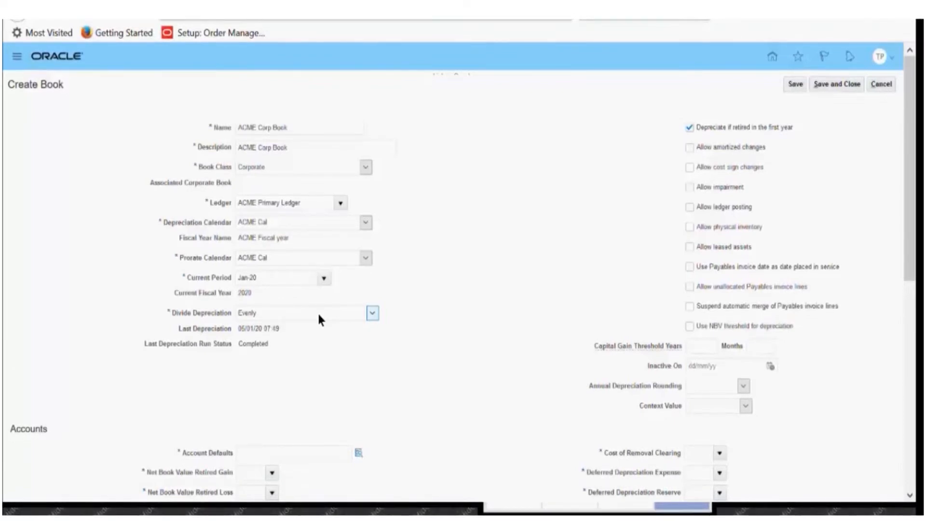
pyautogui.click(319, 315)
pyautogui.click(299, 343)
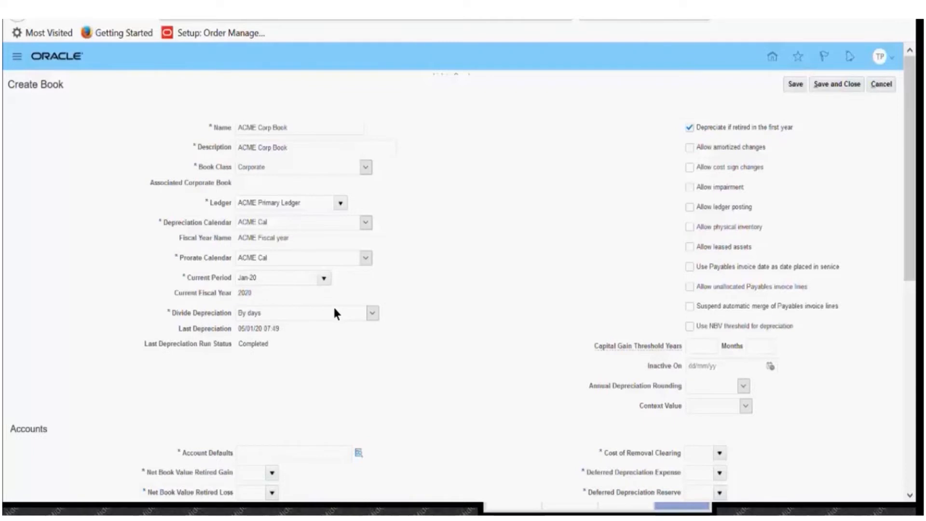
# Set Divide Depreciation to Evenly and enable Allow ledger posting for the book.
pyautogui.click(320, 312)
pyautogui.click(294, 343)
pyautogui.click(722, 209)
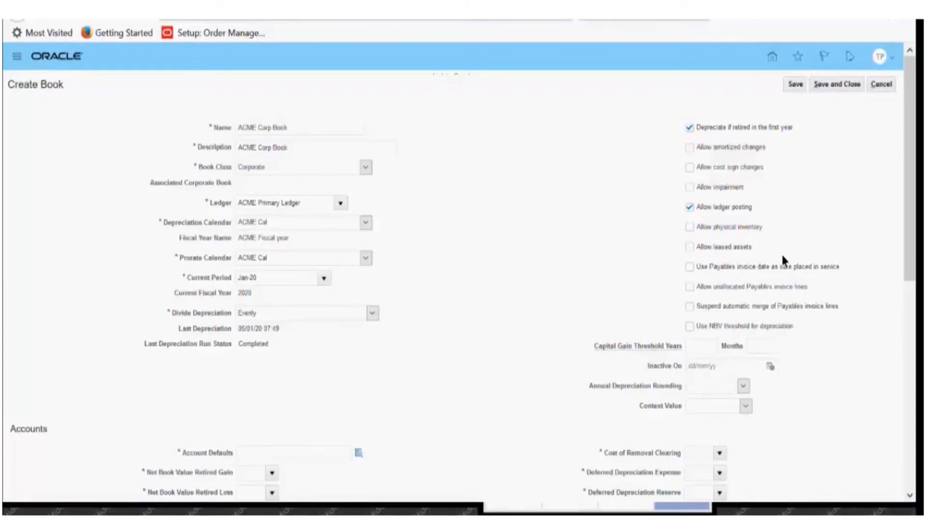
# Enable Use Payables invoice date as date placed in service and Suspend automatic merge of Payables invoice lines for the book.
pyautogui.click(736, 268)
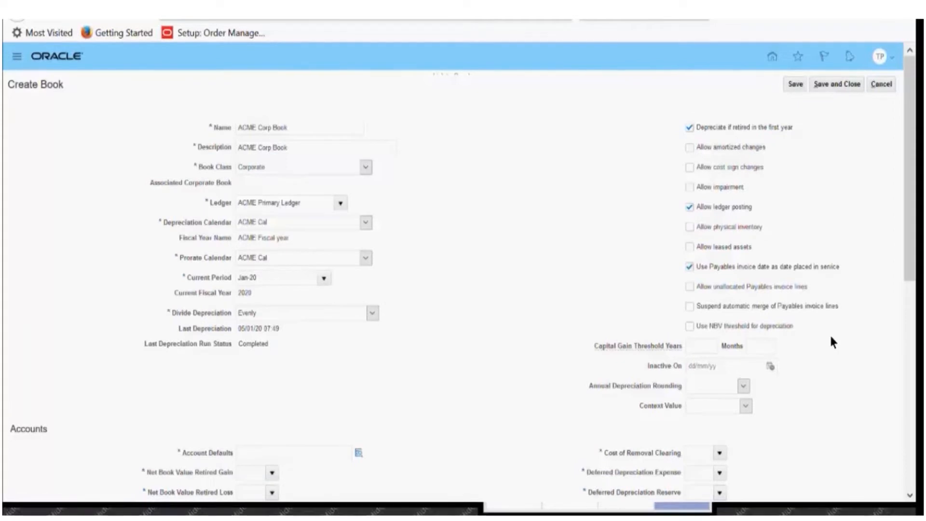
pyautogui.click(776, 304)
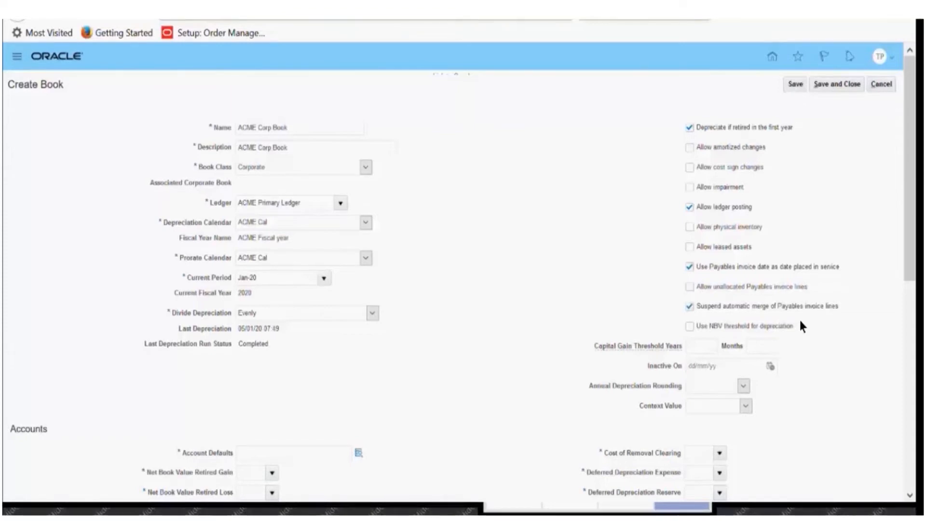
# Begin the book's Account Defaults combination with COMPANY 01 (ACME US Entity) and LOB 000 (Default).
pyautogui.scroll(-4, 791, 362)
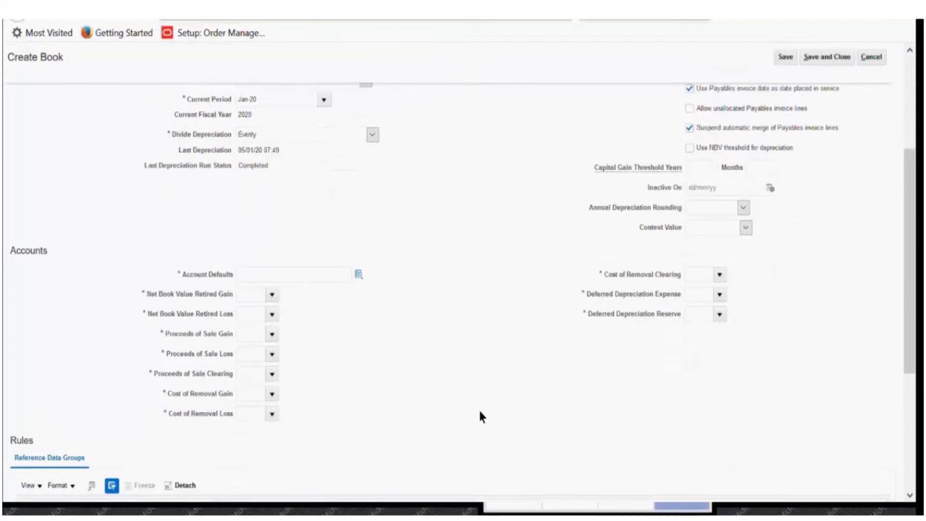
pyautogui.scroll(-3, 478, 409)
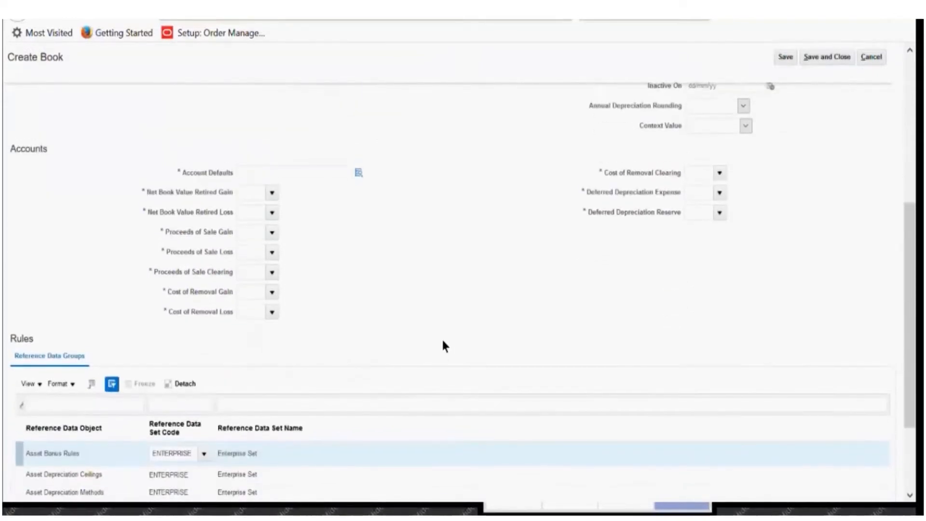
pyautogui.scroll(-1, 443, 341)
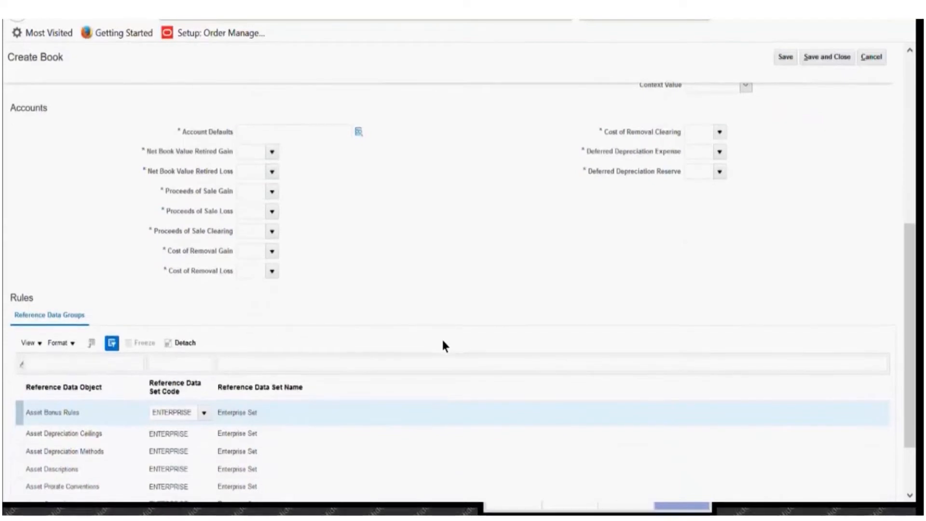
pyautogui.scroll(1, 443, 341)
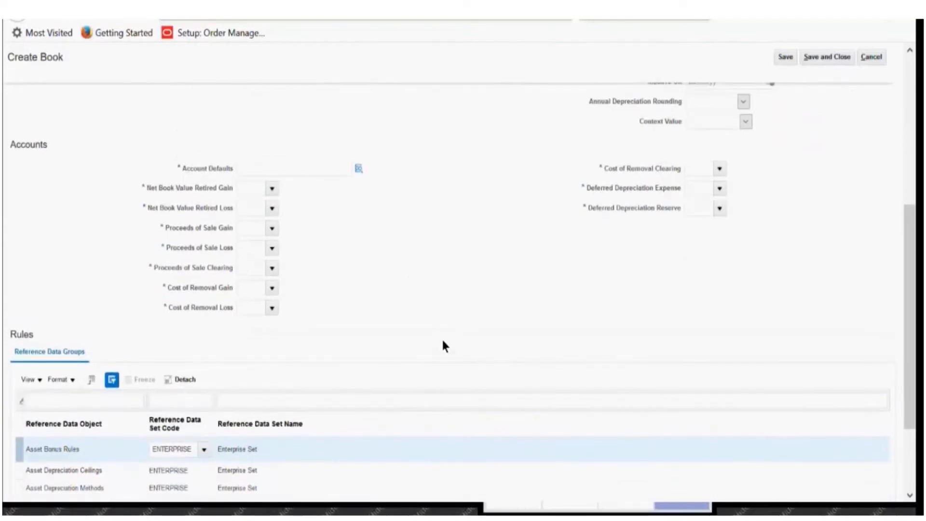
pyautogui.click(358, 168)
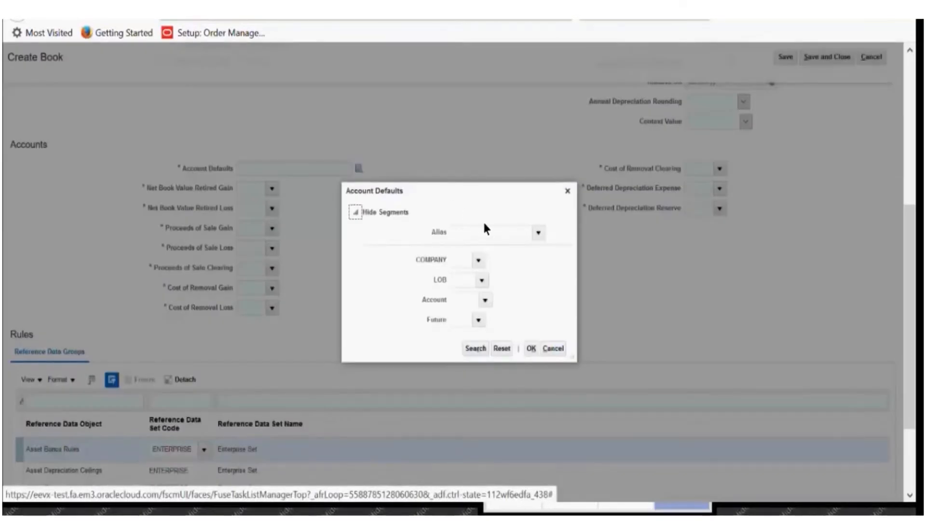
pyautogui.click(479, 258)
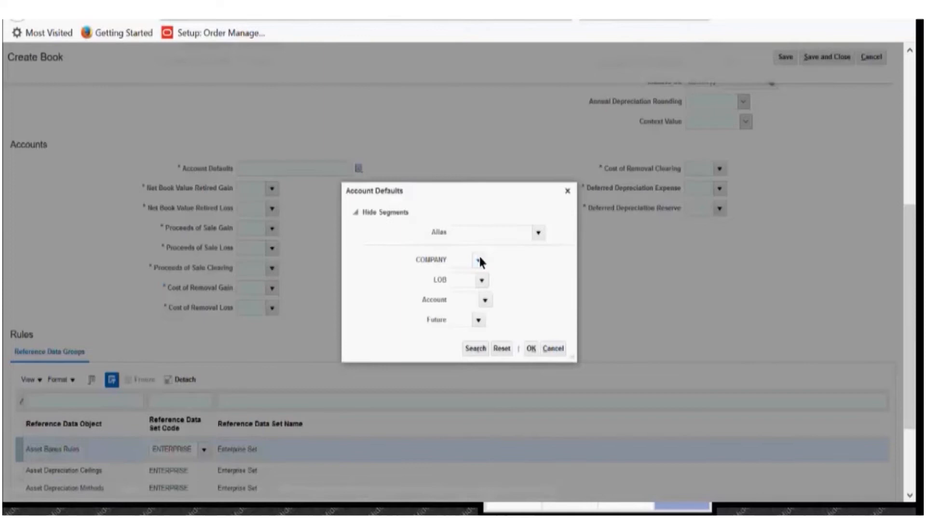
pyautogui.click(479, 259)
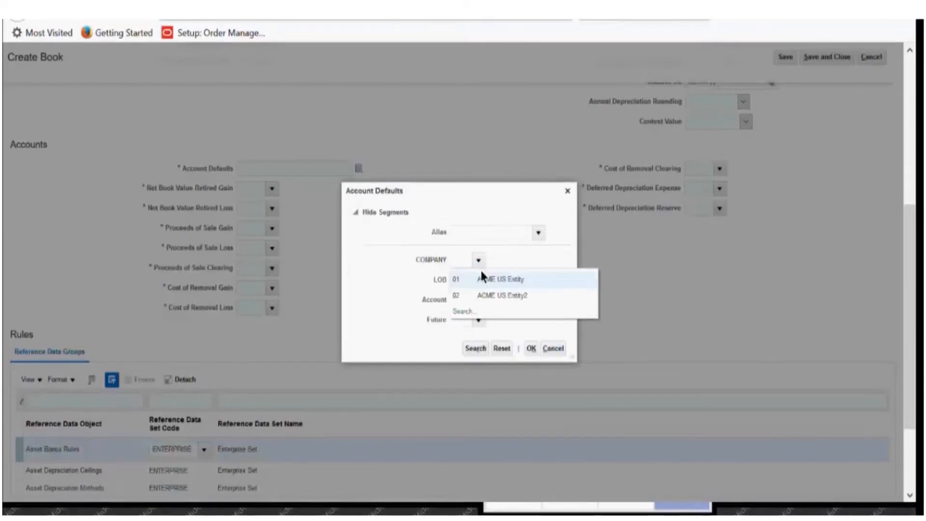
pyautogui.click(484, 280)
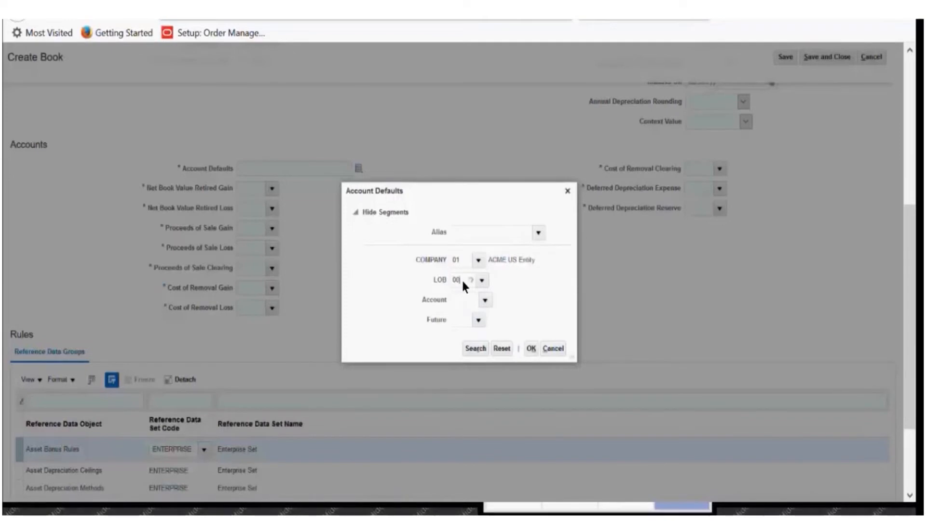
pyautogui.click(463, 295)
# Complete the Account Defaults combination with Account 1201 (Furniture) and Future 00 (Default), and confirm it.
pyautogui.click(484, 300)
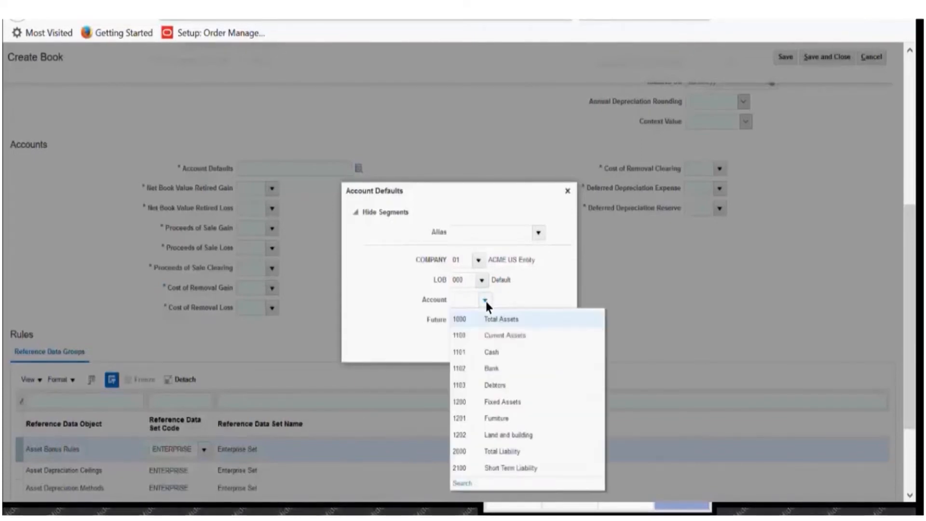
pyautogui.click(497, 335)
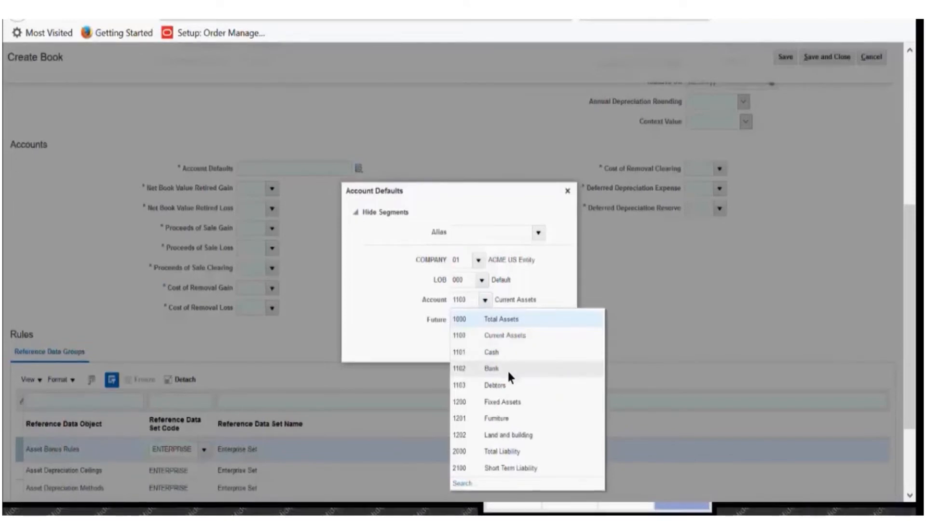
pyautogui.click(505, 417)
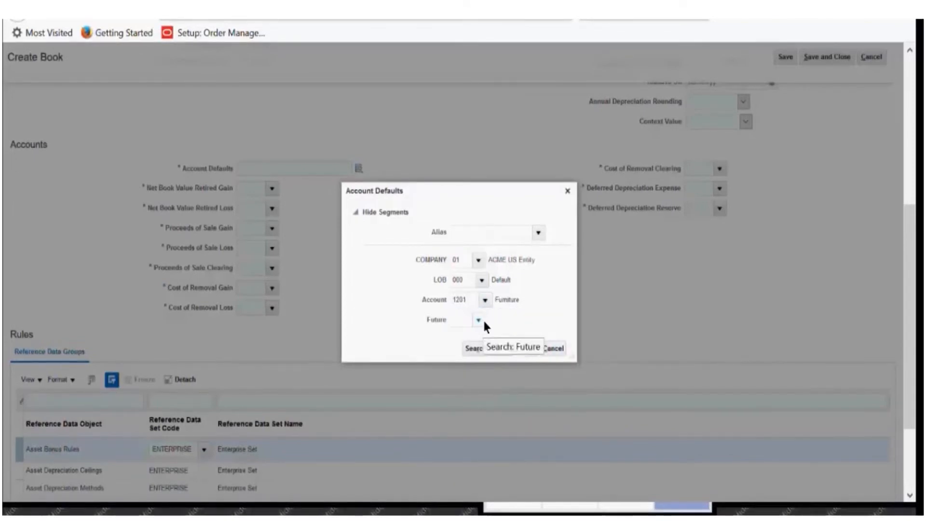
pyautogui.click(481, 320)
pyautogui.click(507, 338)
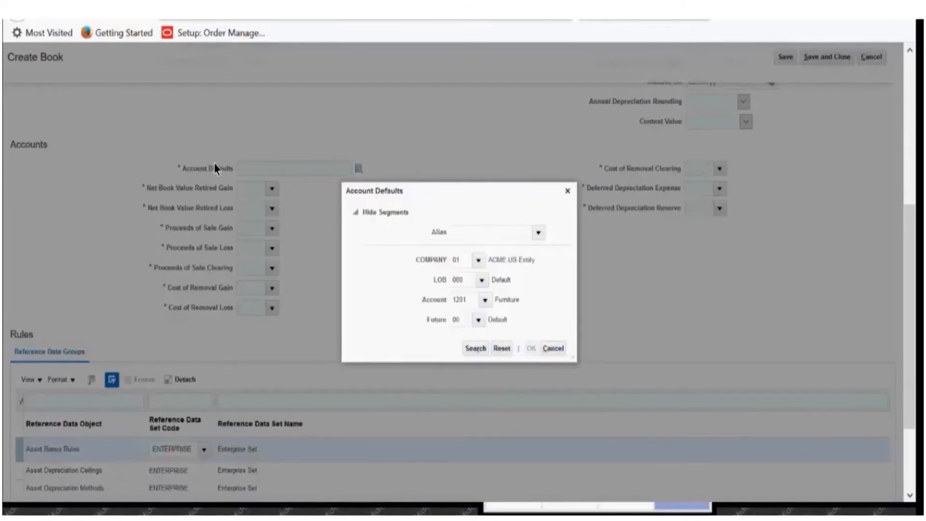
pyautogui.click(265, 171)
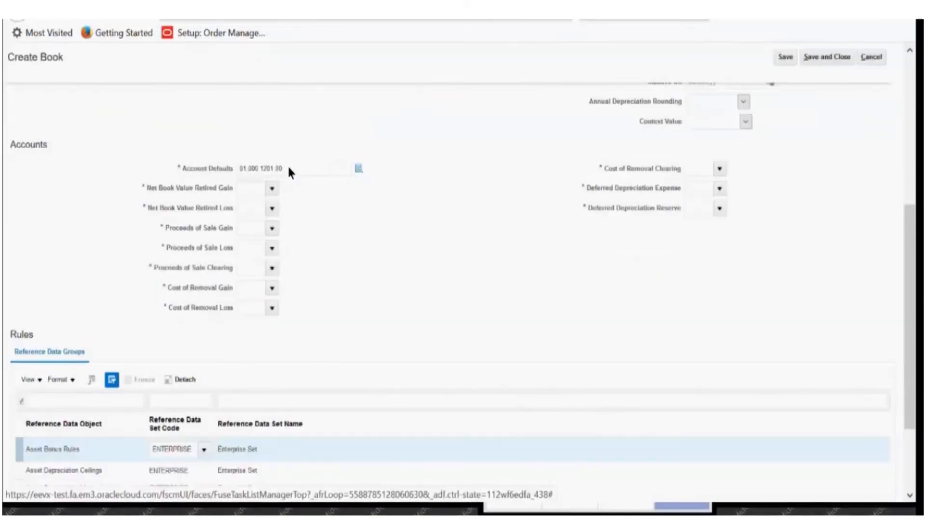
pyautogui.click(380, 203)
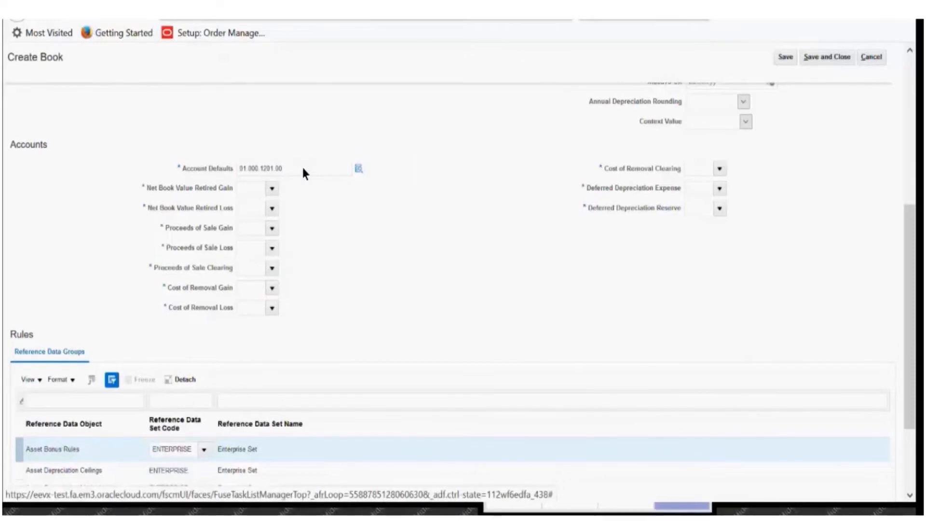
# Examine the individual segments of the Account Defaults combination alongside the empty natural account fields below it.
pyautogui.moveTo(268, 169); pyautogui.dragTo(180, 170)
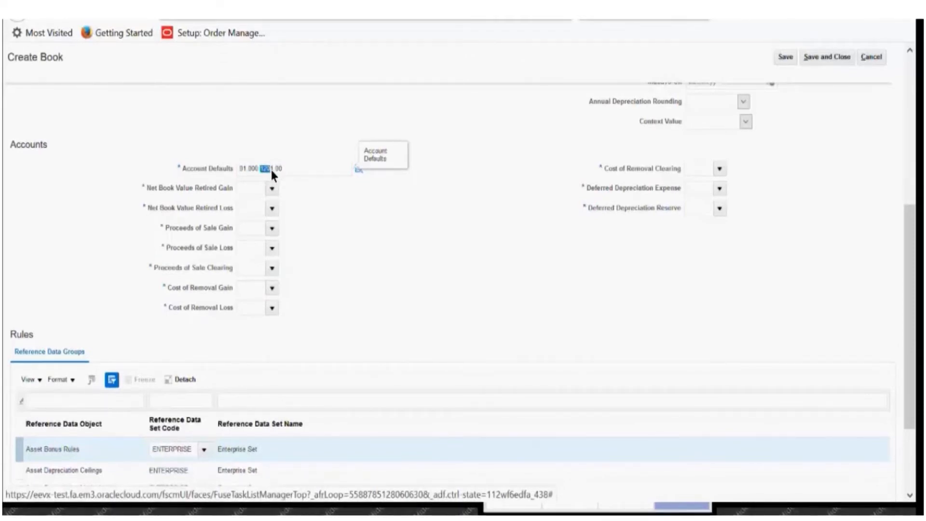
pyautogui.click(249, 208)
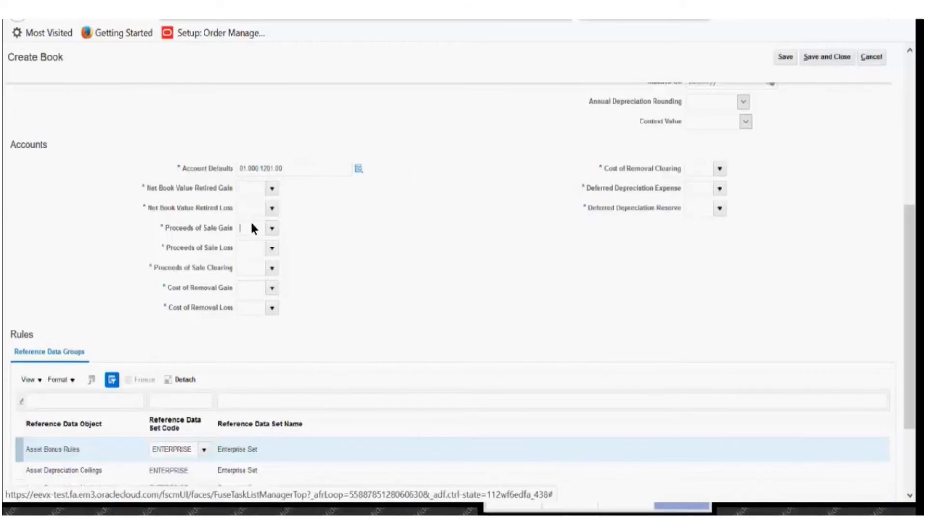
pyautogui.moveTo(270, 169); pyautogui.dragTo(180, 165)
pyautogui.click(240, 168)
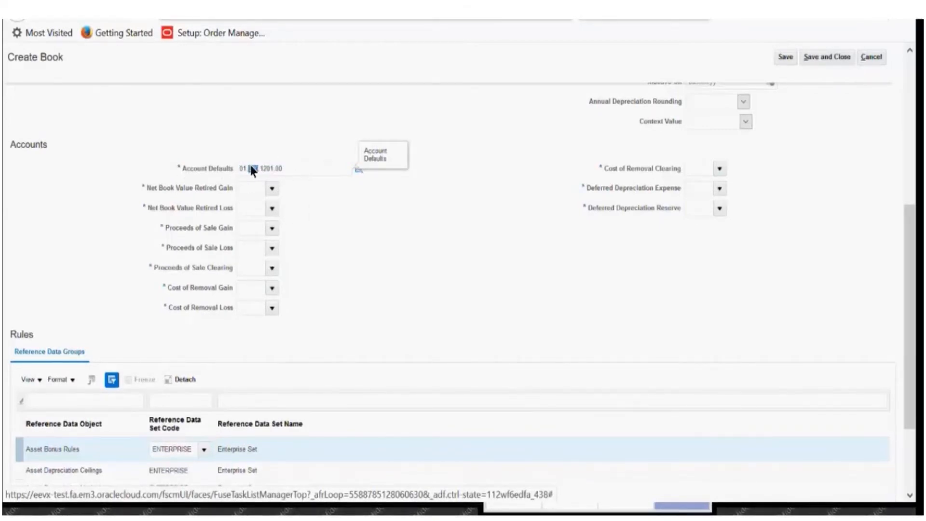
pyautogui.click(248, 192)
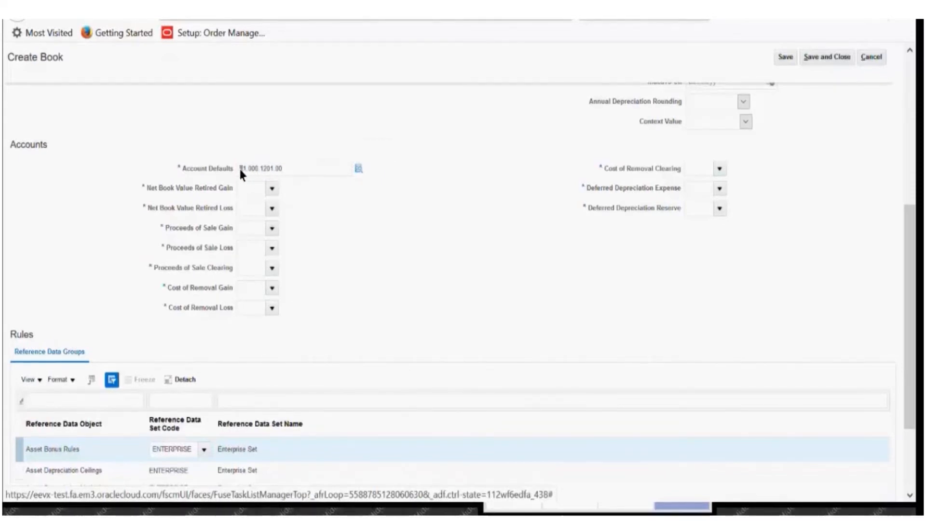
pyautogui.moveTo(239, 169); pyautogui.dragTo(259, 169)
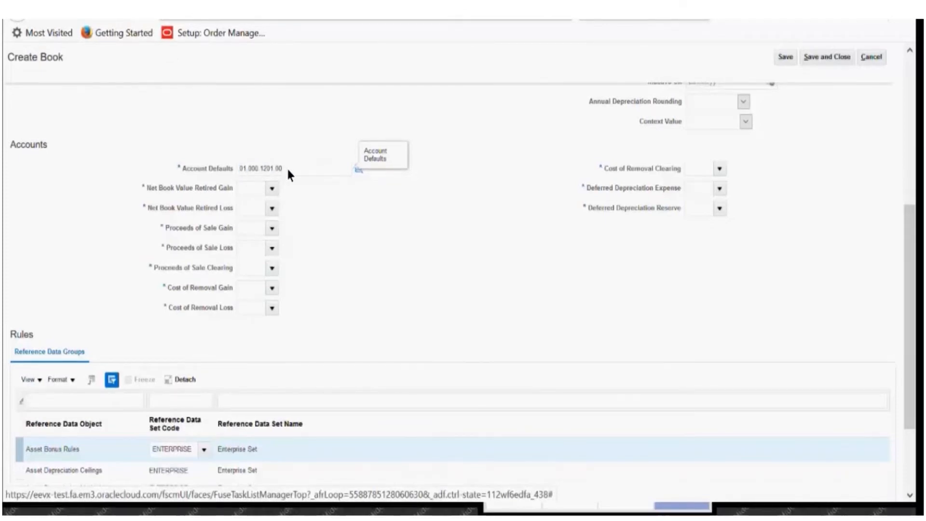
pyautogui.moveTo(260, 169); pyautogui.dragTo(270, 168)
pyautogui.click(242, 206)
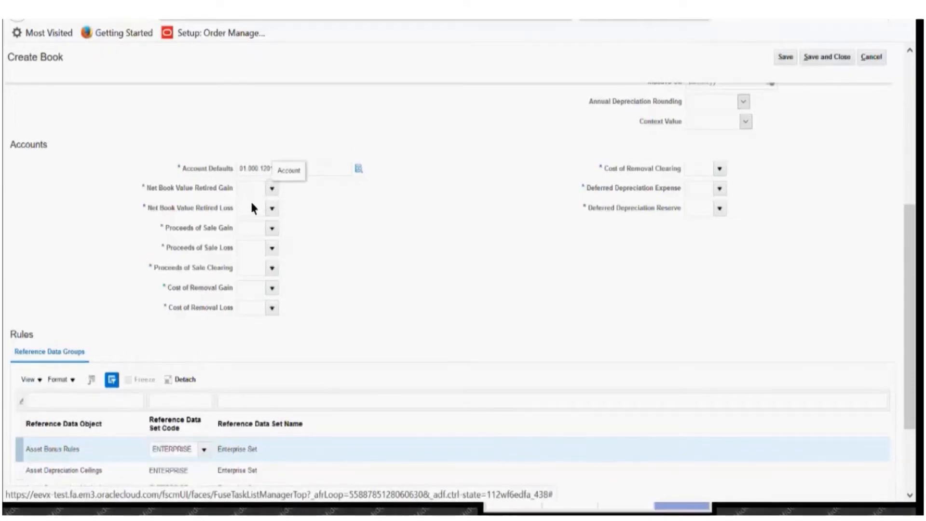
pyautogui.moveTo(223, 169); pyautogui.dragTo(194, 169)
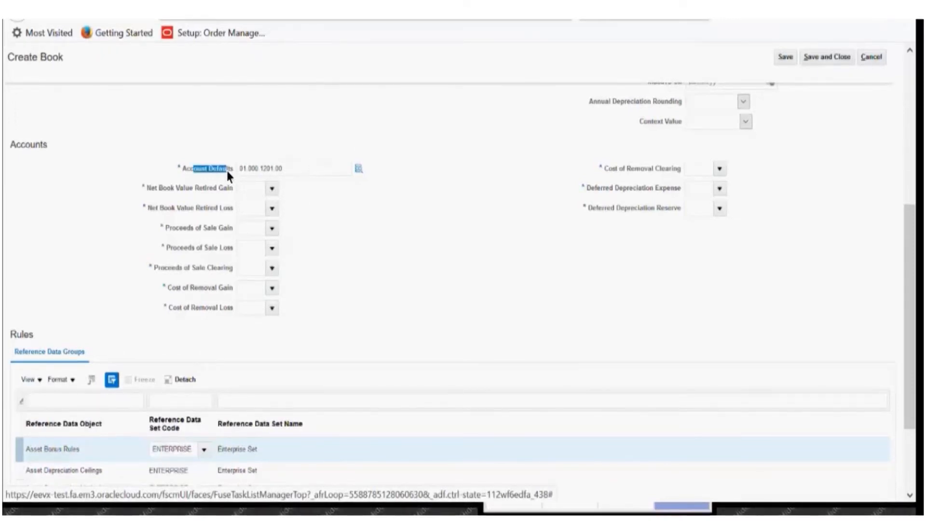
pyautogui.moveTo(260, 169); pyautogui.dragTo(271, 171)
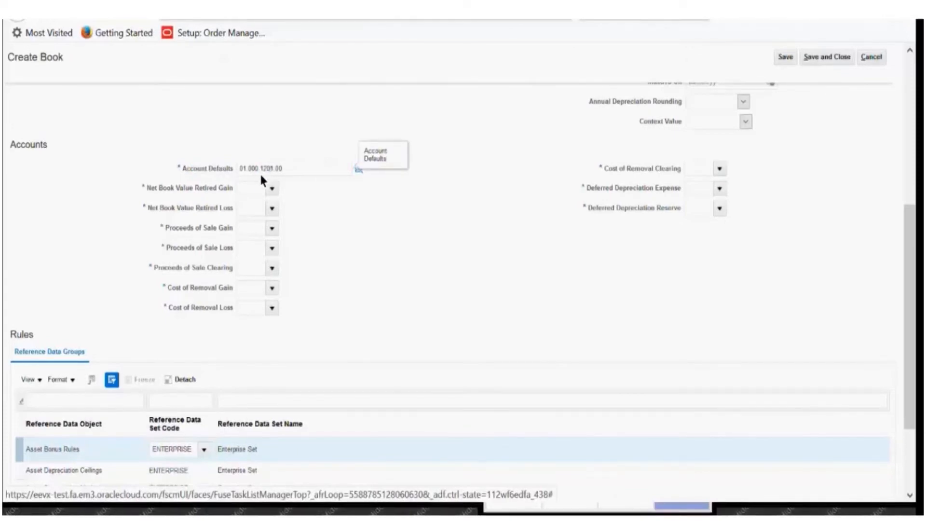
pyautogui.click(250, 208)
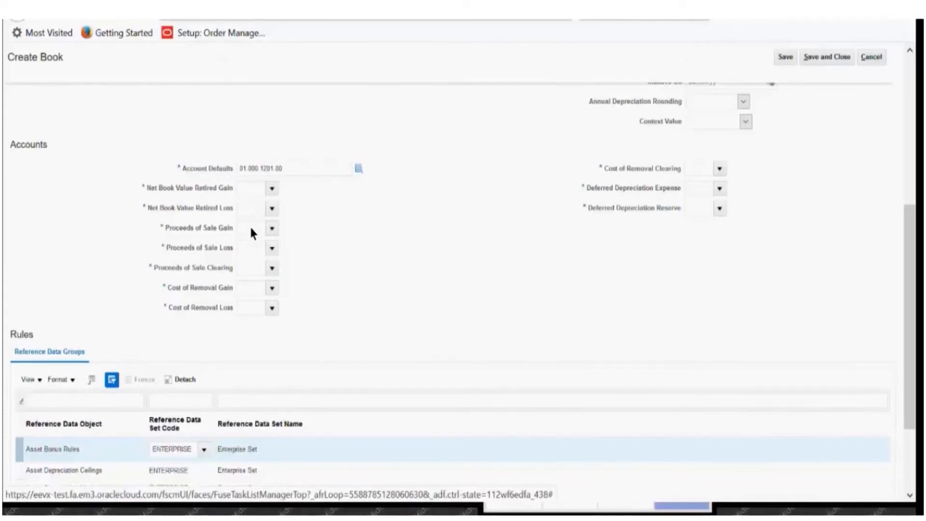
pyautogui.moveTo(282, 168); pyautogui.dragTo(176, 166)
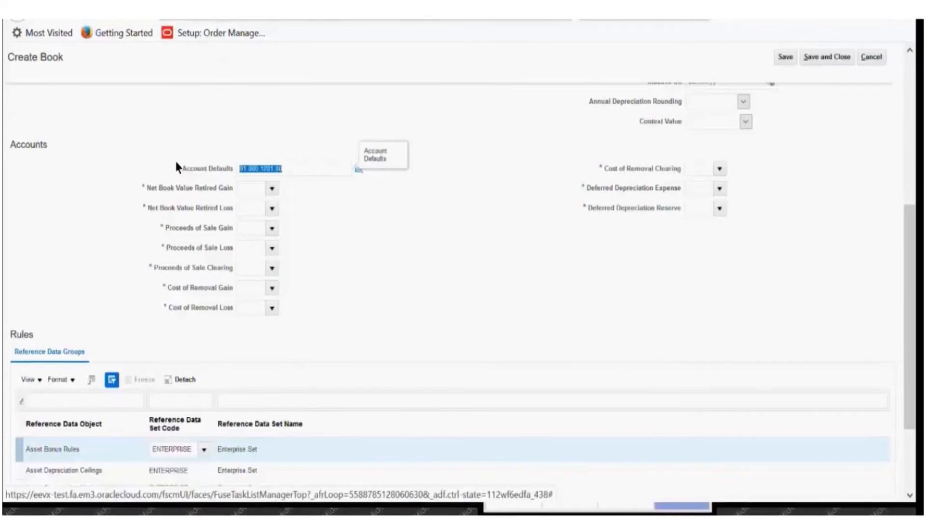
pyautogui.click(275, 173)
# Try to assign 3201 Stationary as the Net Book Value Retired Gain account by searching for values starting with 3.
pyautogui.click(273, 188)
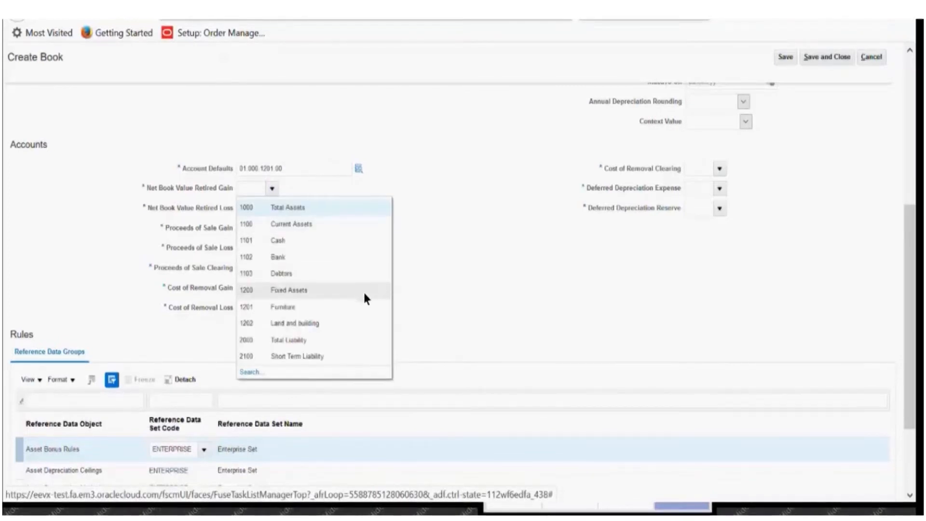
pyautogui.click(251, 189)
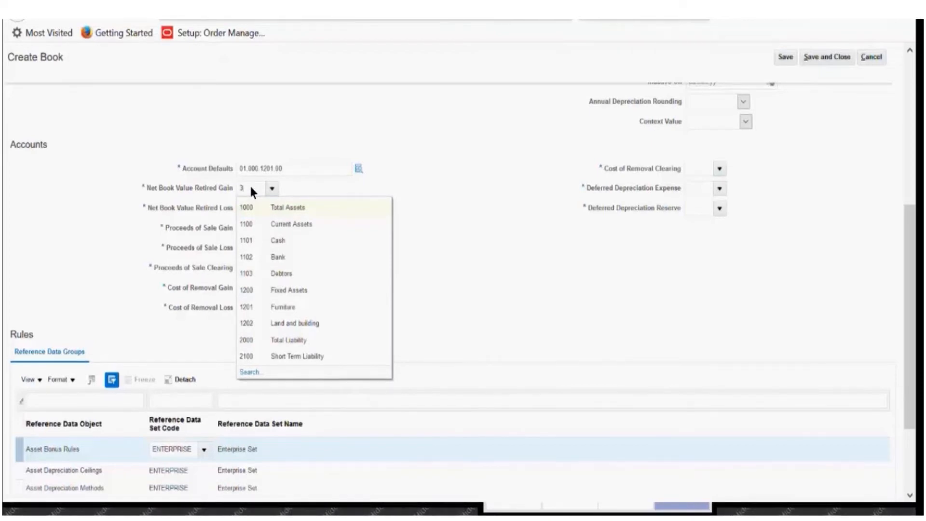
pyautogui.click(254, 372)
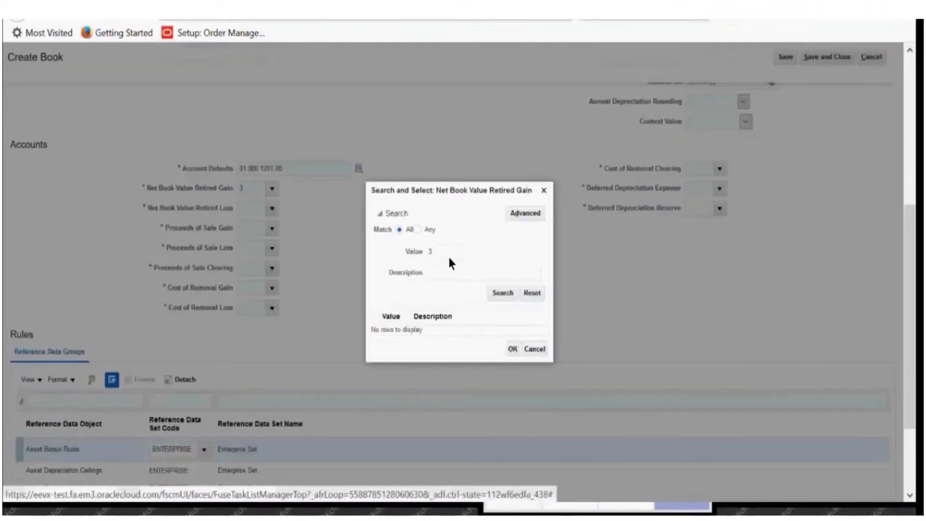
pyautogui.press('Return')
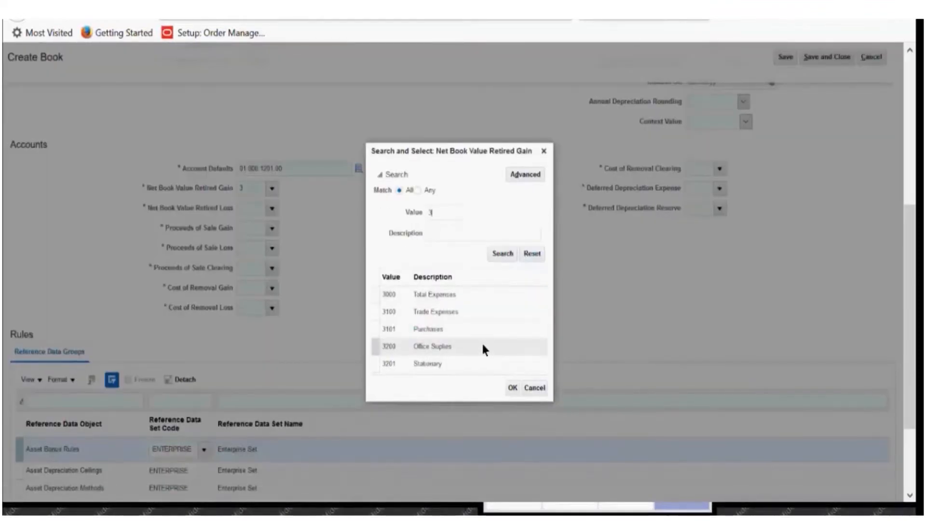
pyautogui.click(496, 366)
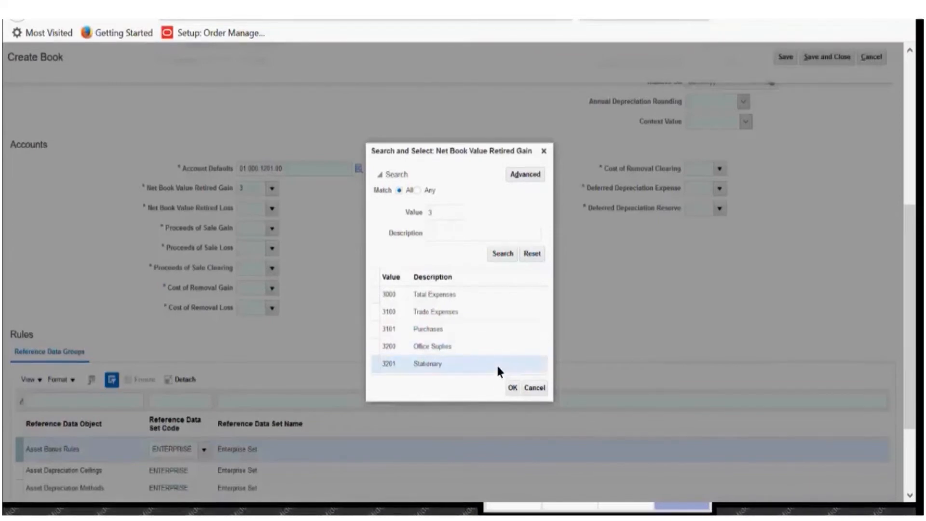
pyautogui.click(507, 389)
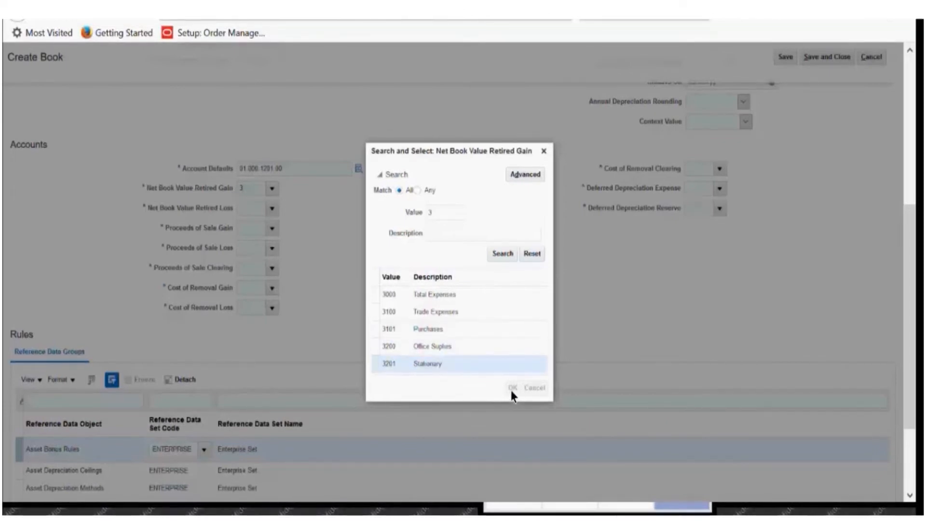
pyautogui.click(545, 152)
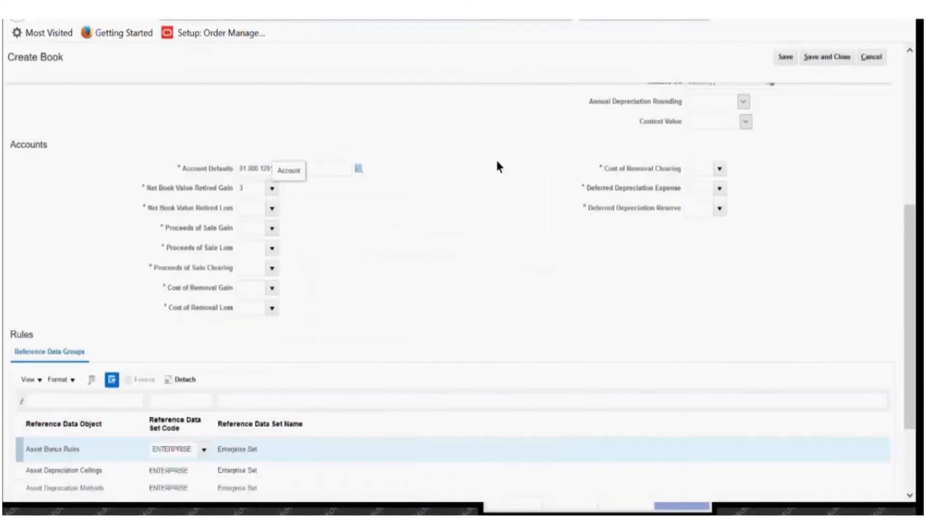
# Set the Net Book Value Retired Gain account to 3201 (Stationary) and copy that value.
pyautogui.click(254, 189)
pyautogui.write('3201')
pyautogui.click(272, 188)
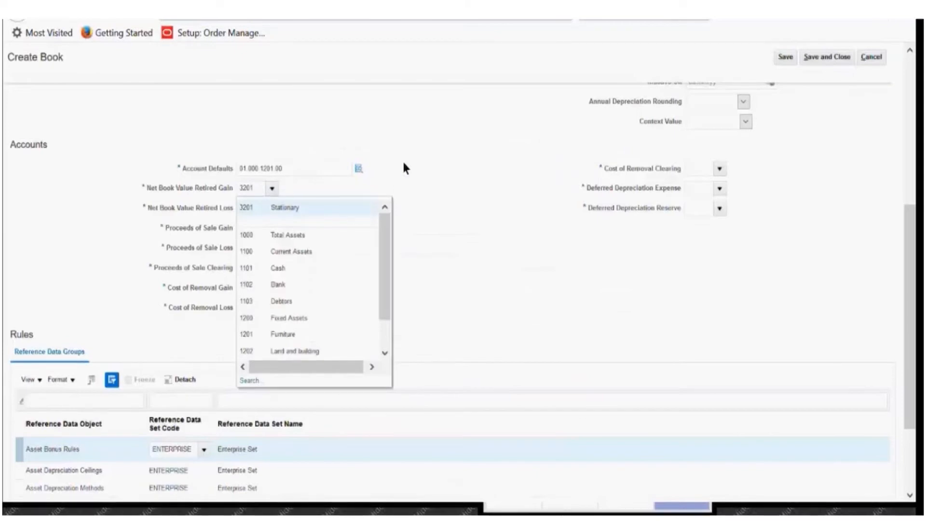
pyautogui.click(335, 202)
pyautogui.doubleClick(250, 188)
pyautogui.hotkey('ctrl', 'c')
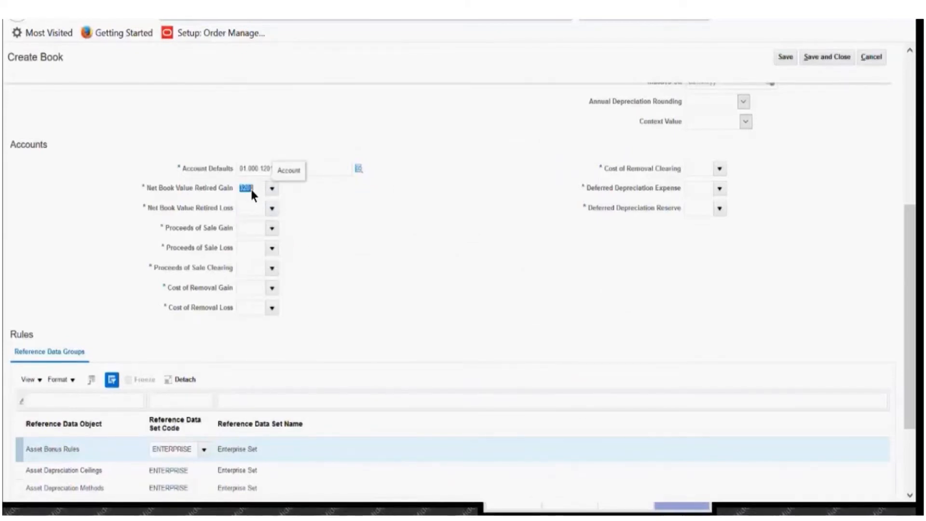
# Fill Net Book Value Retired Loss, Proceeds of Sale Gain and Proceeds of Sale Loss with the copied account 3201.
pyautogui.click(250, 203)
pyautogui.hotkey('ctrl', 'v')
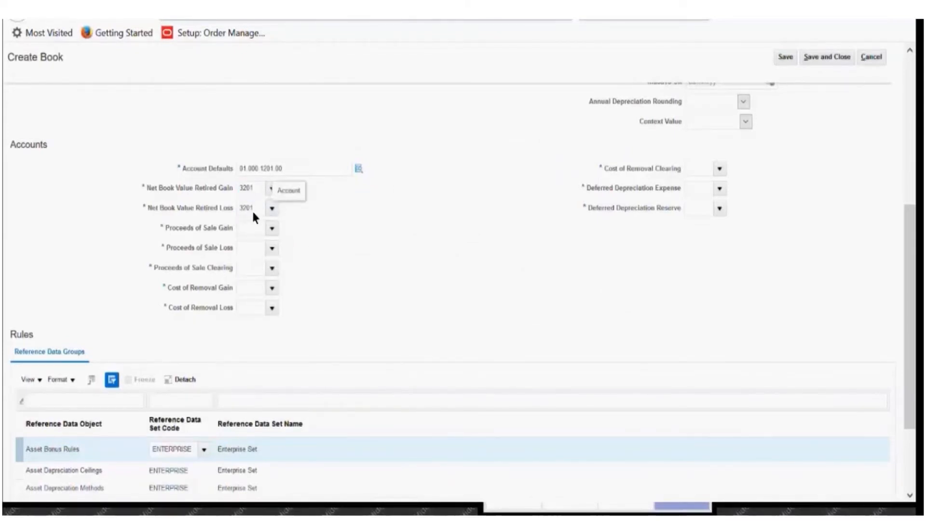
pyautogui.click(251, 223)
pyautogui.hotkey('ctrl', 'v')
pyautogui.click(249, 246)
pyautogui.hotkey('ctrl', 'v')
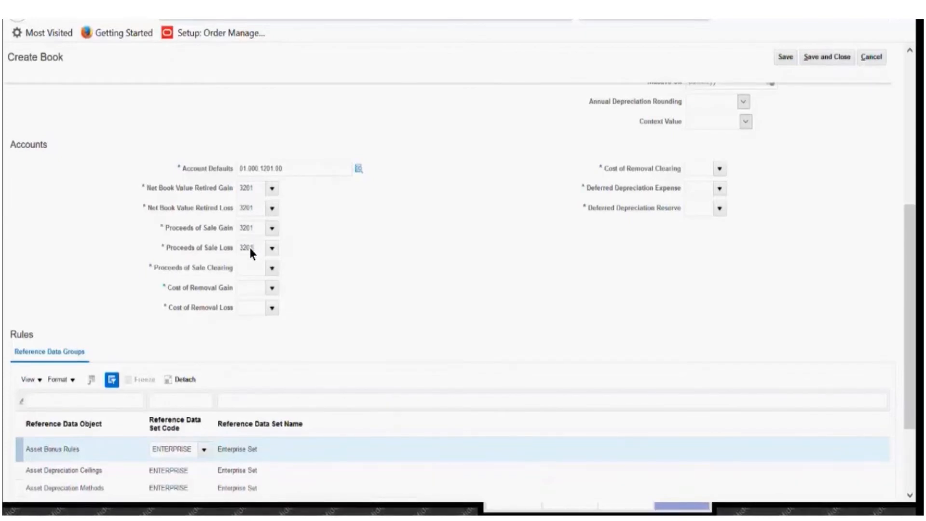
# Fill Proceeds of Sale Clearing, Cost of Removal Gain and Cost of Removal Loss with the copied account 3201.
pyautogui.click(248, 271)
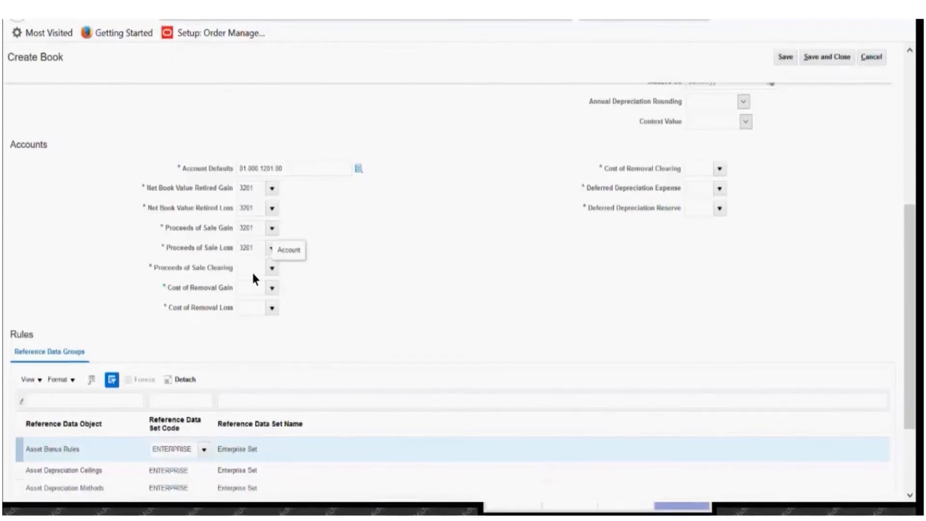
pyautogui.click(254, 291)
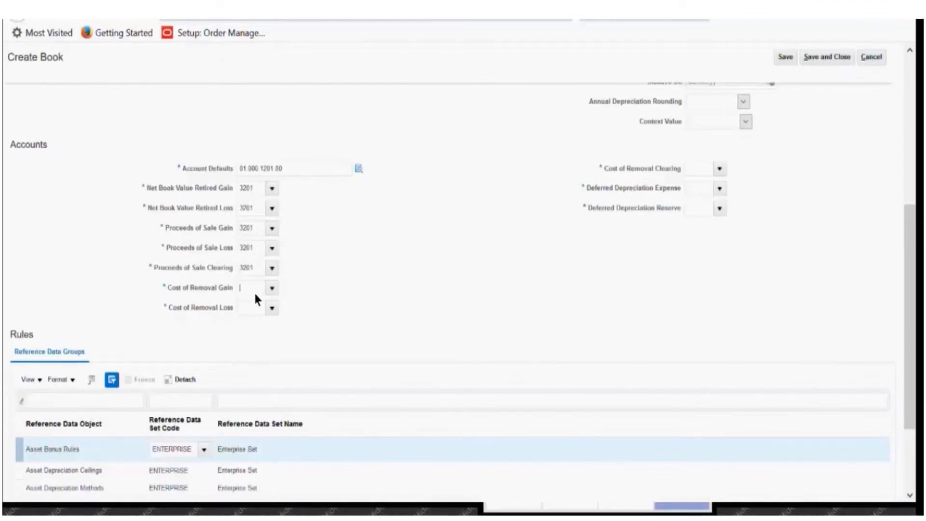
pyautogui.click(252, 308)
pyautogui.hotkey('ctrl', 'v')
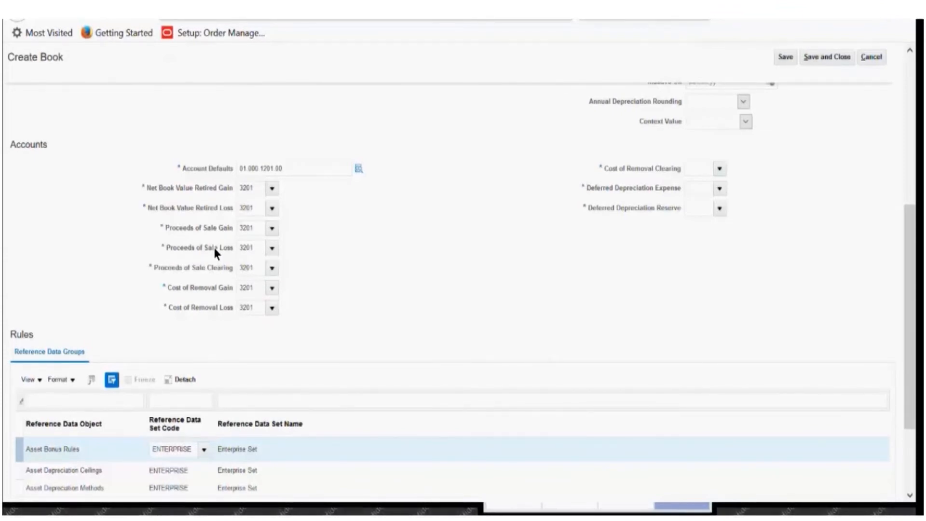
pyautogui.moveTo(169, 231); pyautogui.dragTo(226, 242)
pyautogui.click(200, 250)
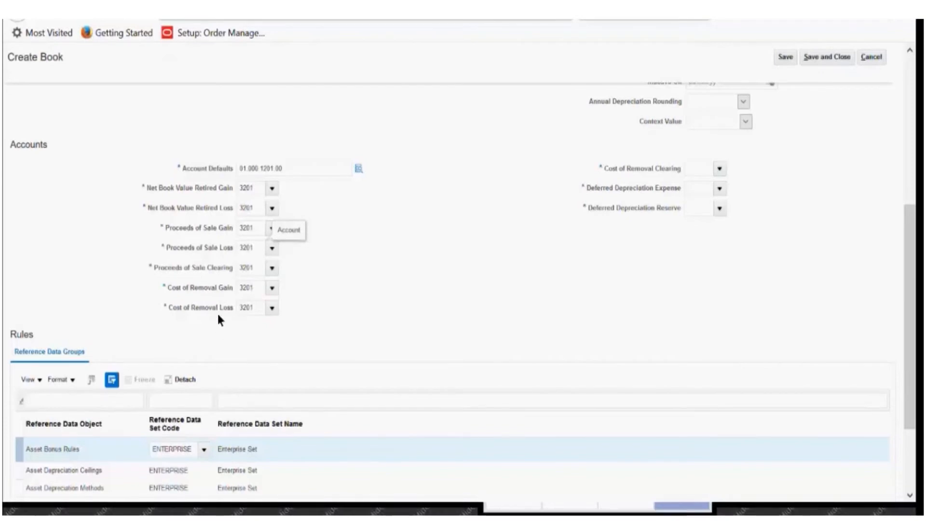
pyautogui.click(218, 290)
pyautogui.click(424, 352)
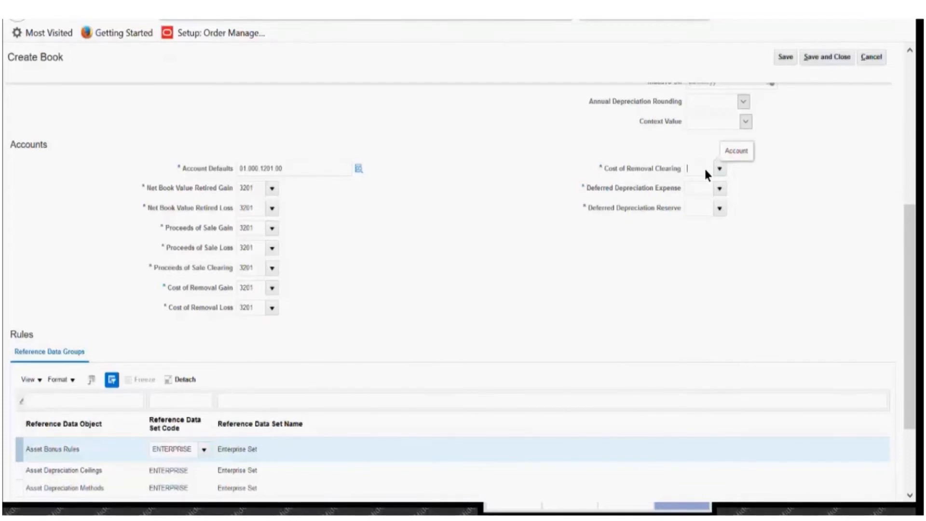
# Set Cost of Removal Clearing, Deferred Depreciation Expense and Deferred Depreciation Reserve to account 3201, and save the book.
pyautogui.write('3201')
pyautogui.click(705, 187)
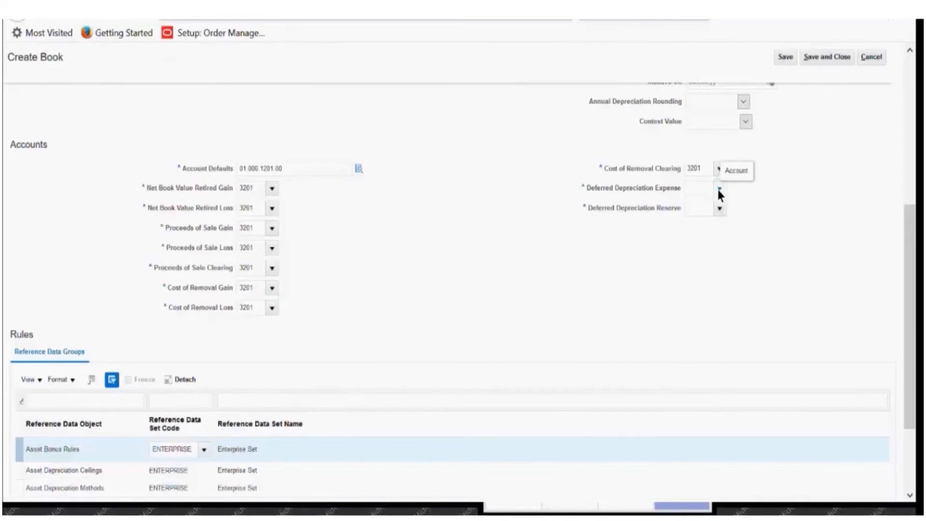
pyautogui.write('3201')
pyautogui.click(696, 209)
pyautogui.write('3201')
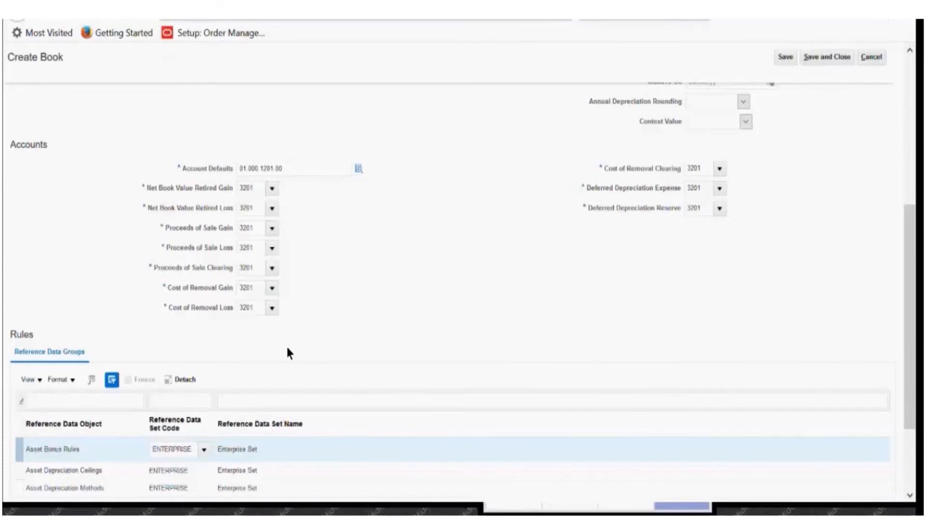
pyautogui.scroll(-3, 288, 353)
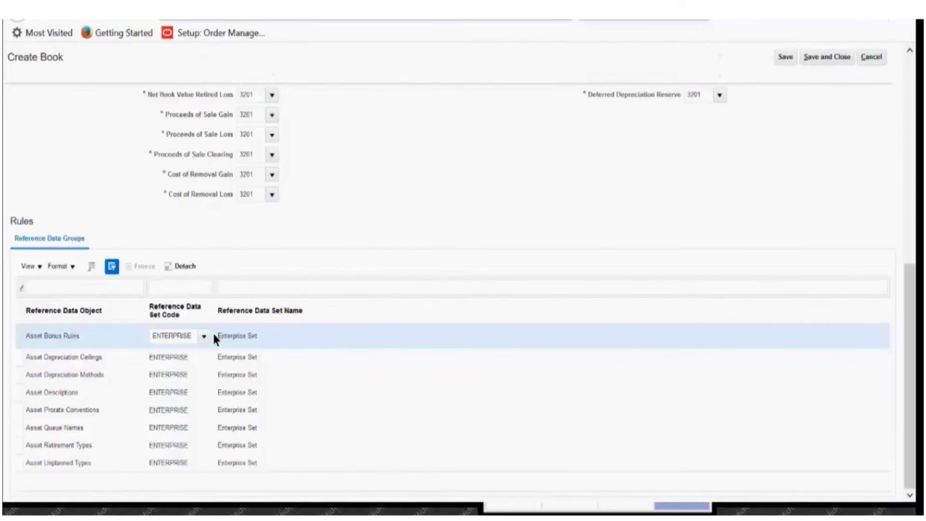
pyautogui.click(787, 59)
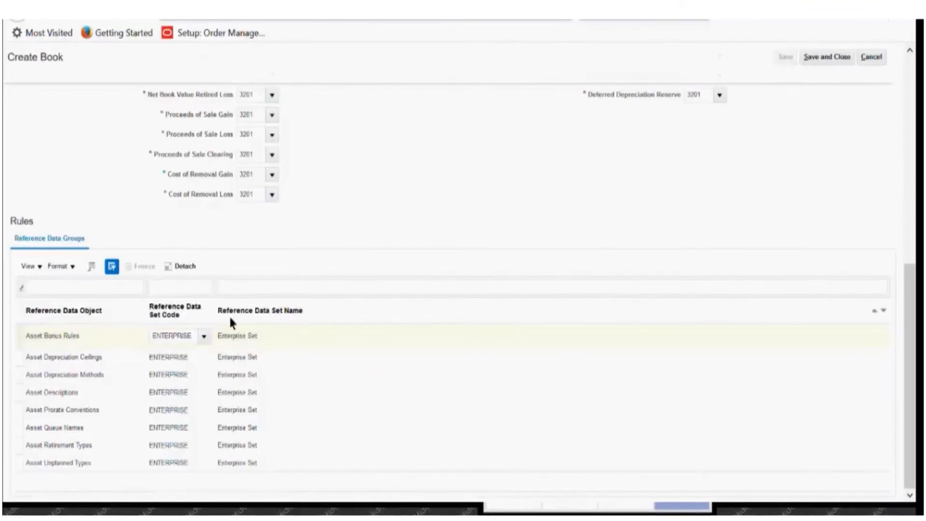
# Review the book's header settings, natural accounts and the reference data set codes assigned in the Rules section.
pyautogui.click(204, 336)
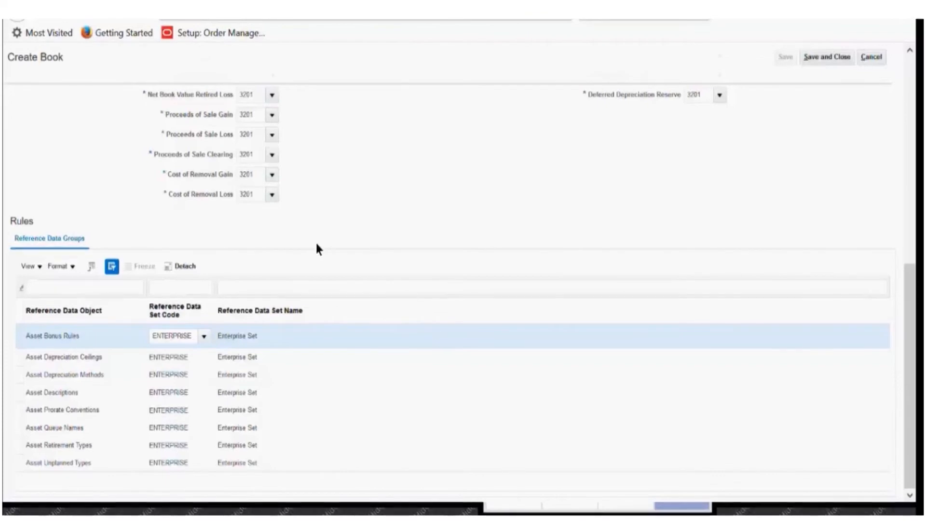
pyautogui.scroll(10, 317, 246)
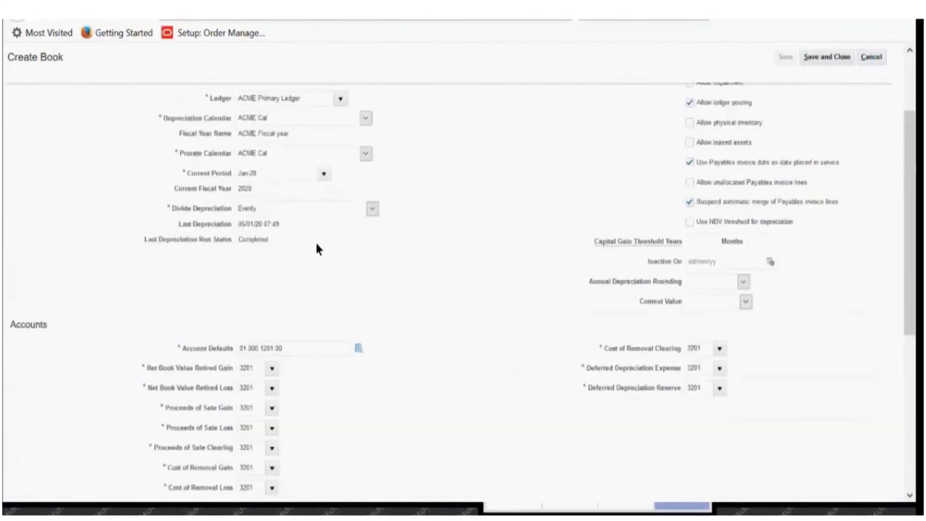
pyautogui.scroll(-7, 317, 246)
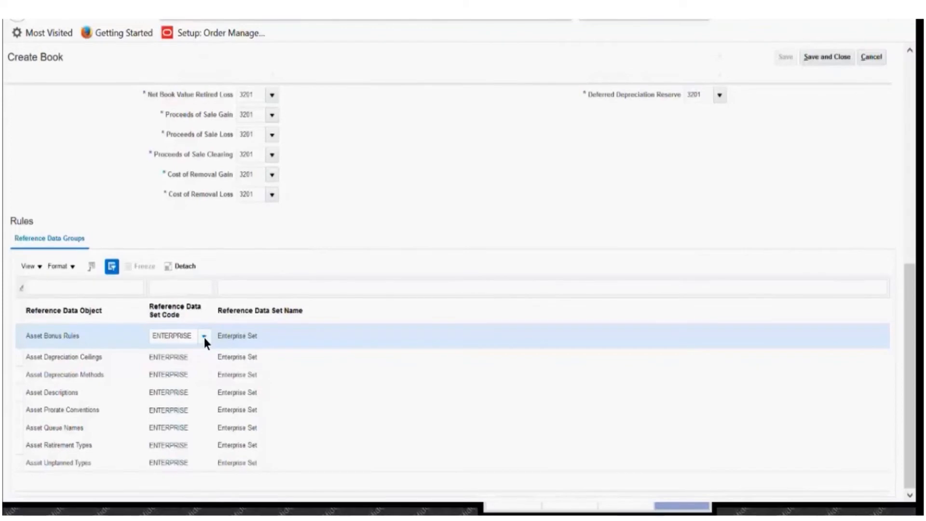
pyautogui.scroll(5, 212, 353)
pyautogui.scroll(5, 212, 357)
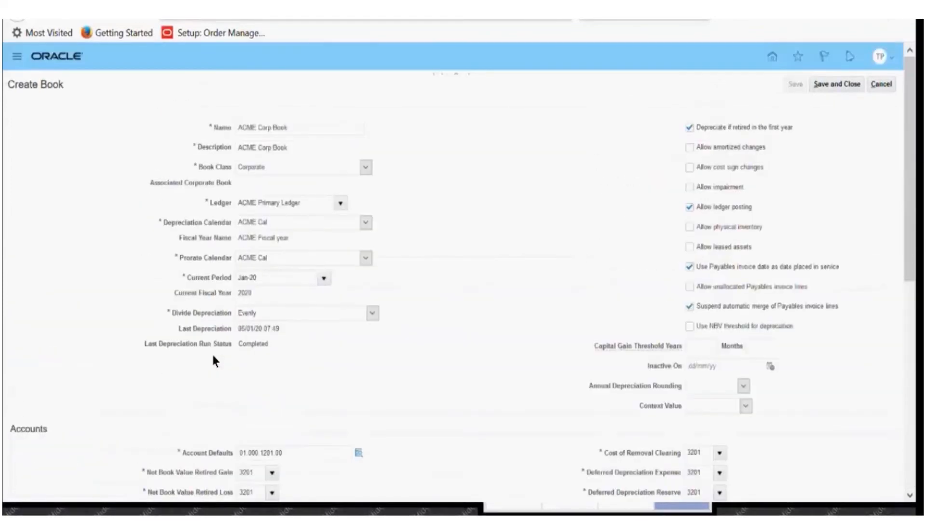
pyautogui.scroll(-10, 213, 360)
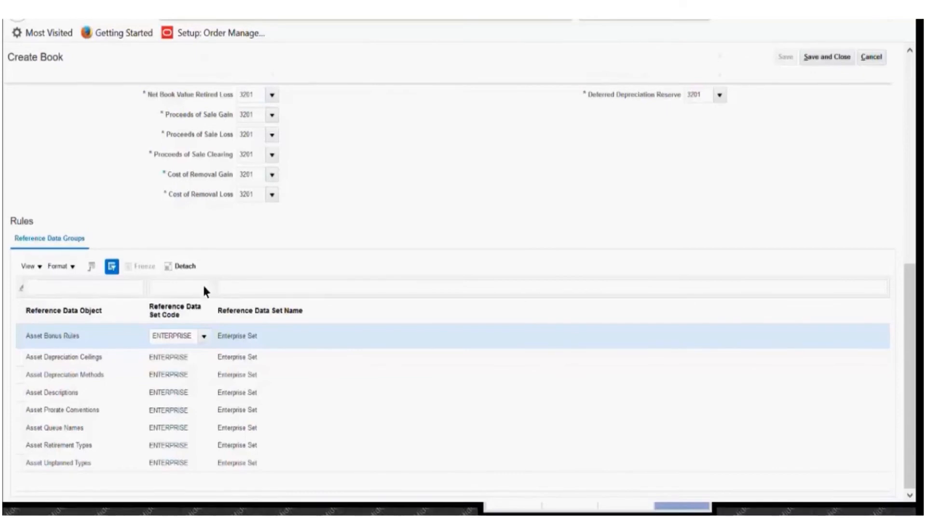
pyautogui.click(189, 332)
pyautogui.doubleClick(191, 336)
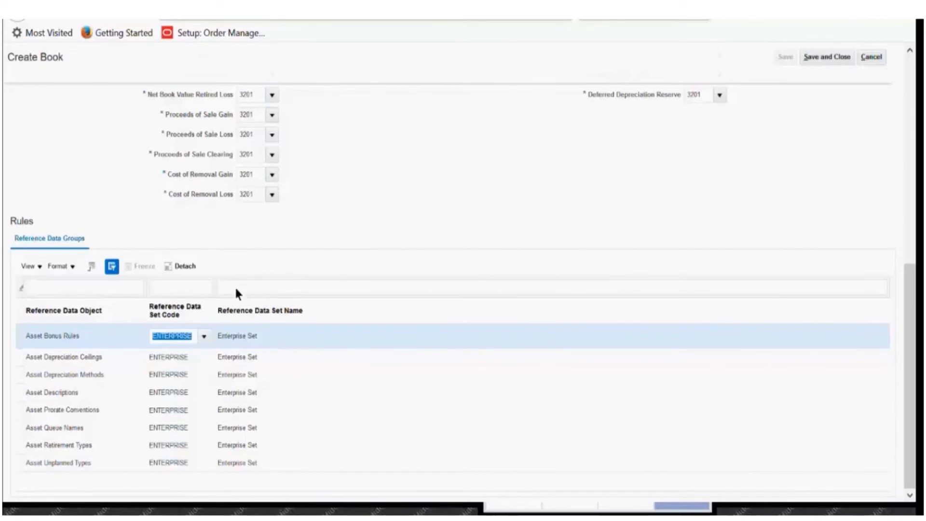
pyautogui.click(204, 336)
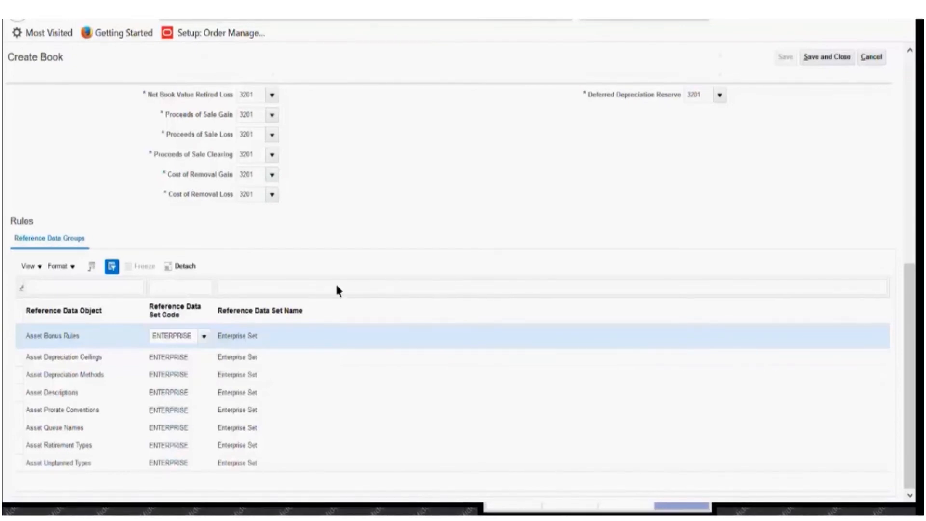
pyautogui.scroll(10, 335, 282)
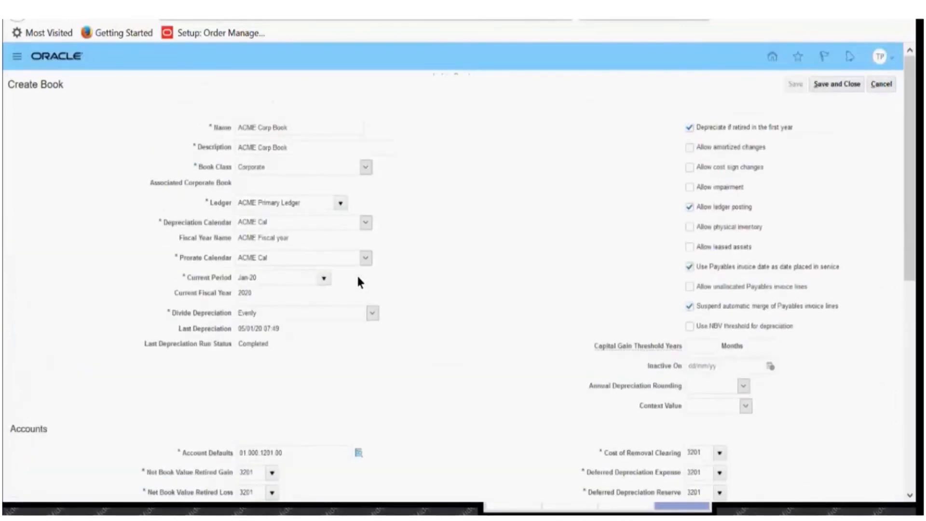
pyautogui.tripleClick(254, 128)
# Set the Reference Data Set Code of Asset Bonus Rules to COMMON and select that code for reuse.
pyautogui.scroll(-8, 440, 442)
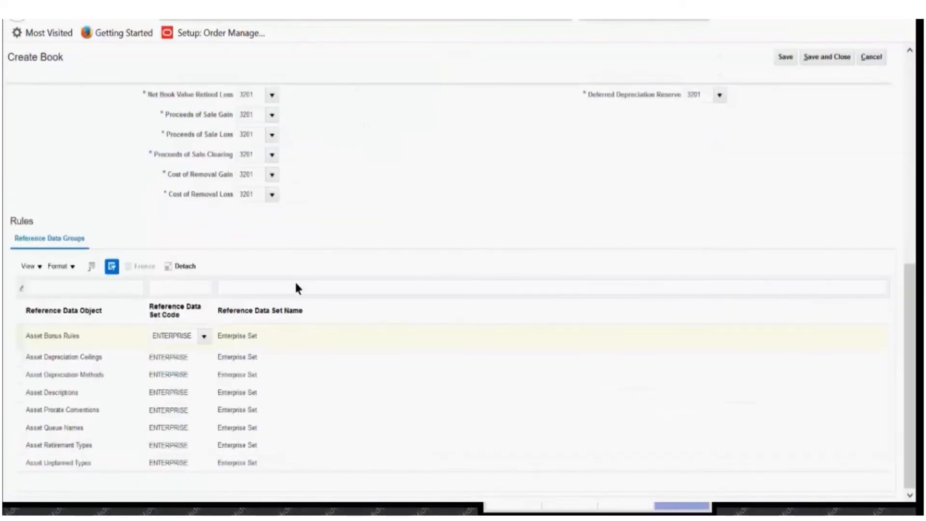
pyautogui.click(206, 334)
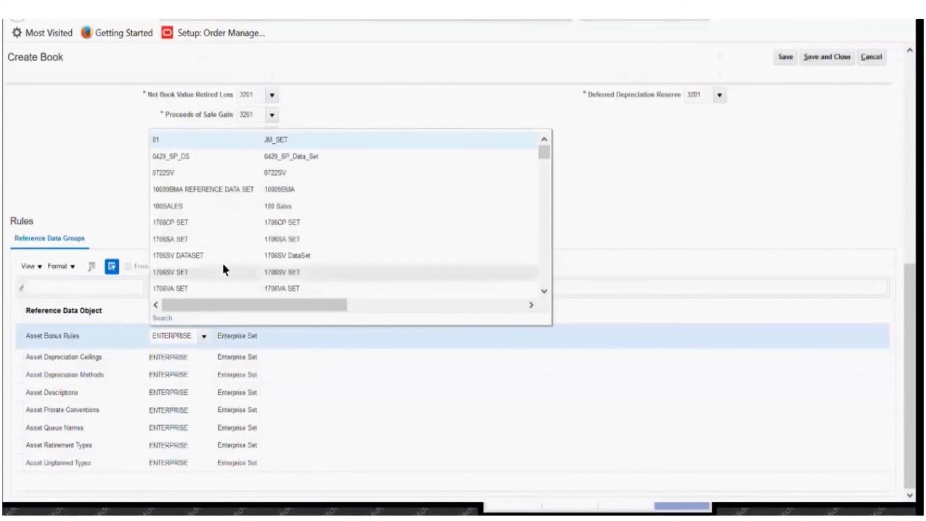
pyautogui.doubleClick(186, 337)
pyautogui.write('Common')
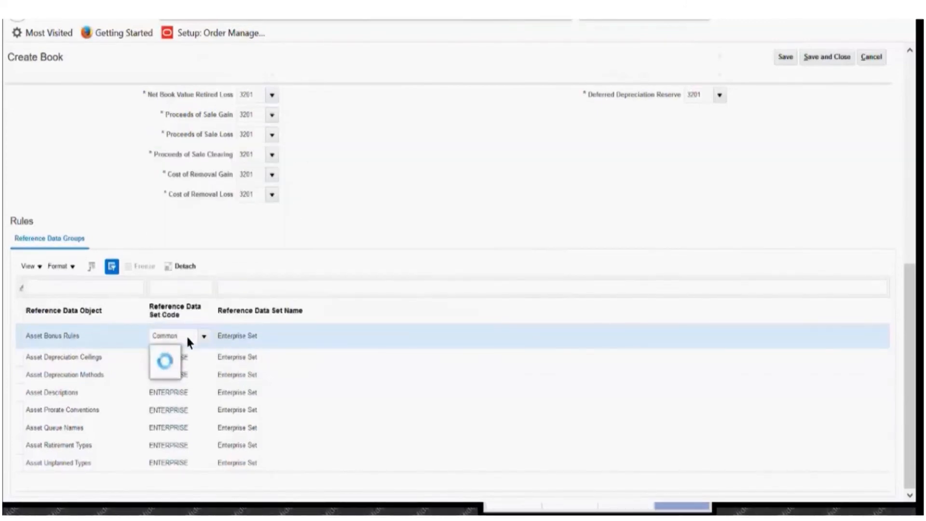
pyautogui.click(187, 352)
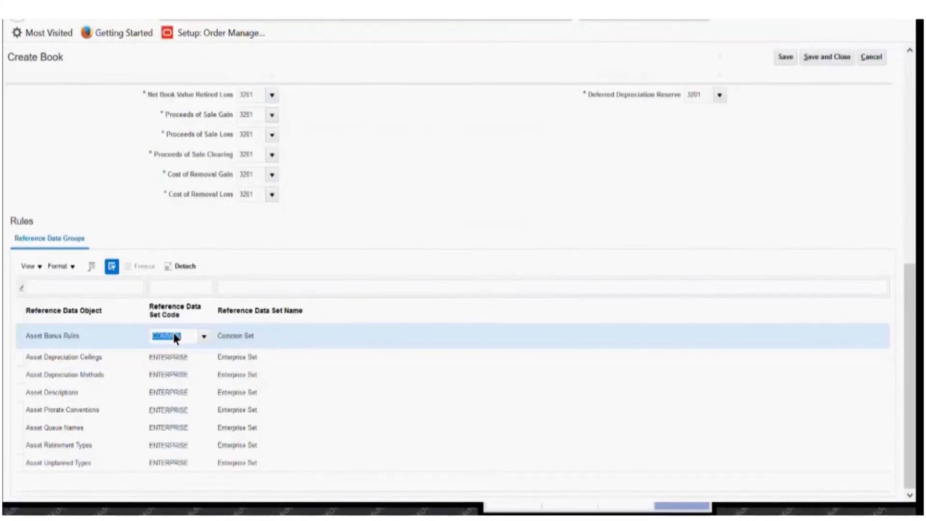
# Set the Reference Data Set Code of Asset Depreciation Ceilings and Asset Depreciation Methods to COMMON.
pyautogui.click(173, 352)
pyautogui.doubleClick(175, 358)
pyautogui.write('COMMON')
pyautogui.doubleClick(174, 376)
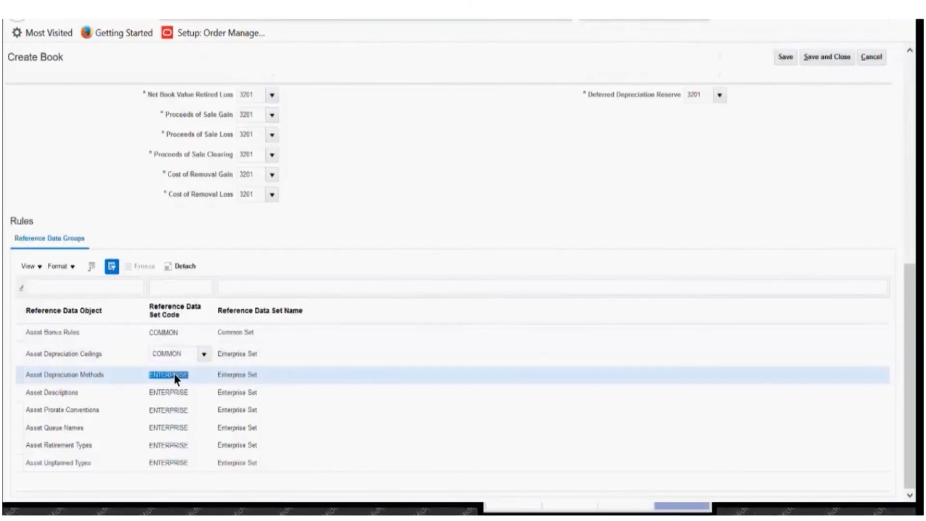
pyautogui.write('COMMON')
# Set the Reference Data Set Code of Asset Descriptions and Asset Prorate Conventions to COMMON.
pyautogui.doubleClick(175, 391)
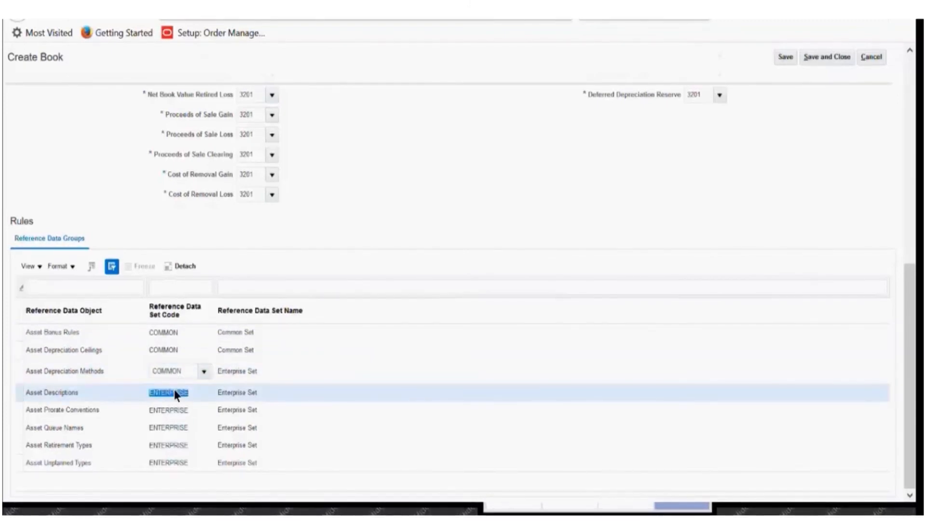
pyautogui.write('COMMON')
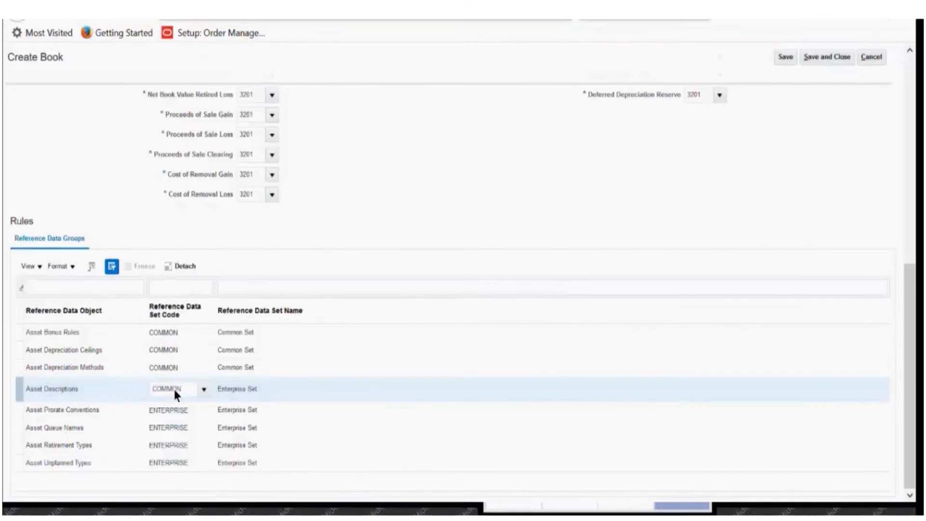
pyautogui.click(173, 405)
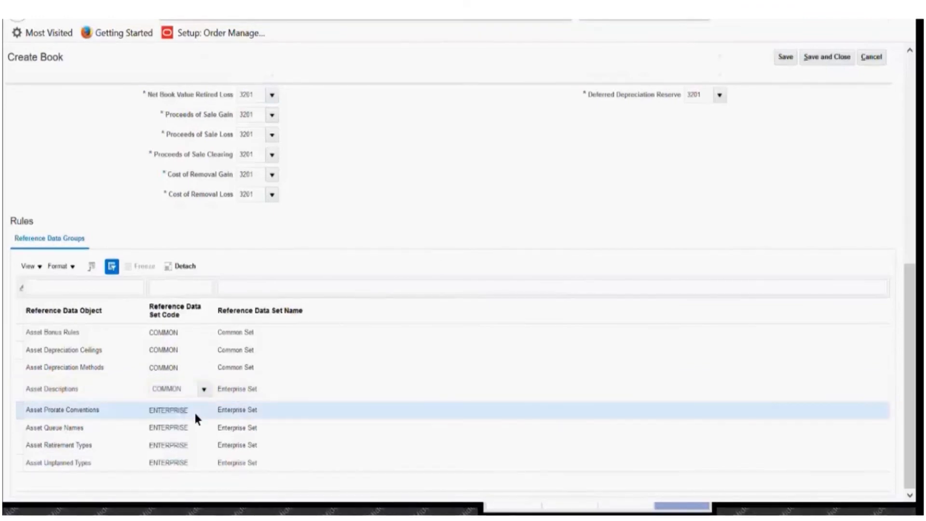
pyautogui.doubleClick(174, 411)
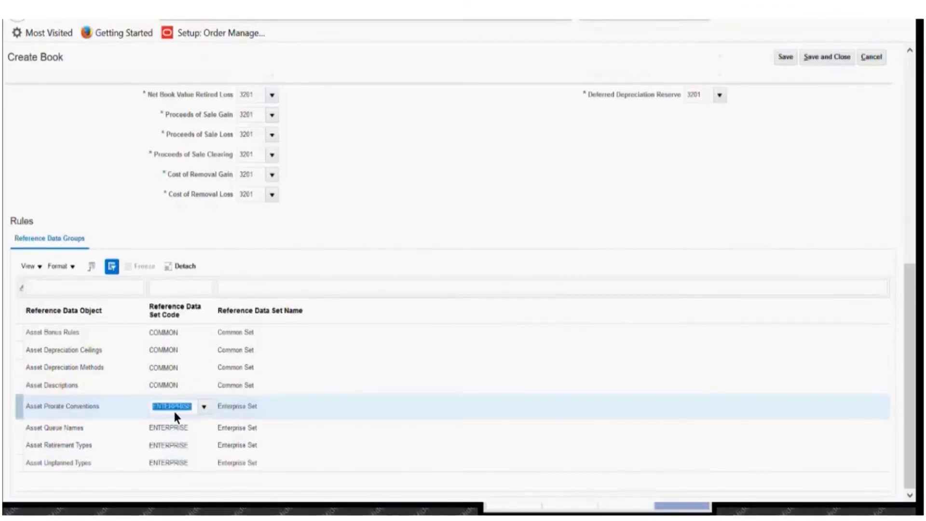
pyautogui.write('COMMON')
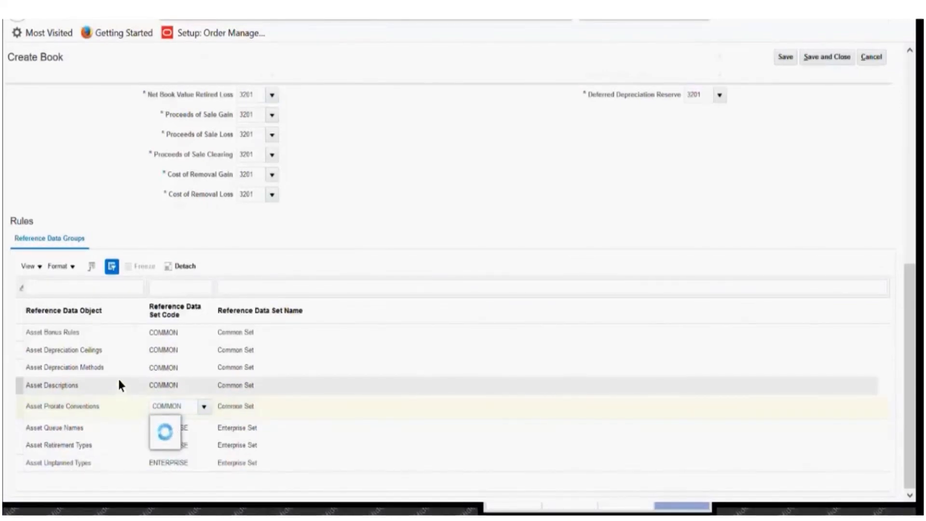
# Set the Reference Data Set Code of Asset Queue Names and Asset Retirement Types to COMMON.
pyautogui.click(189, 424)
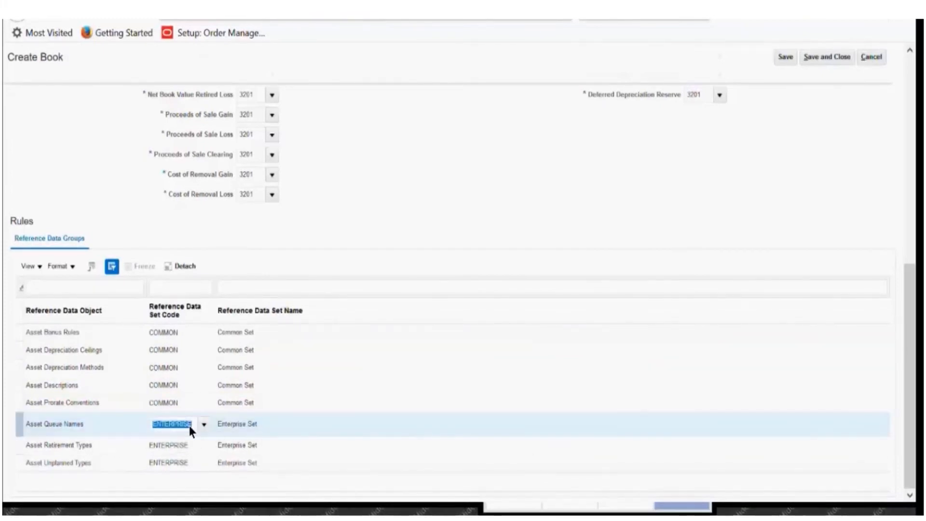
pyautogui.write('COMMON')
pyautogui.click(172, 446)
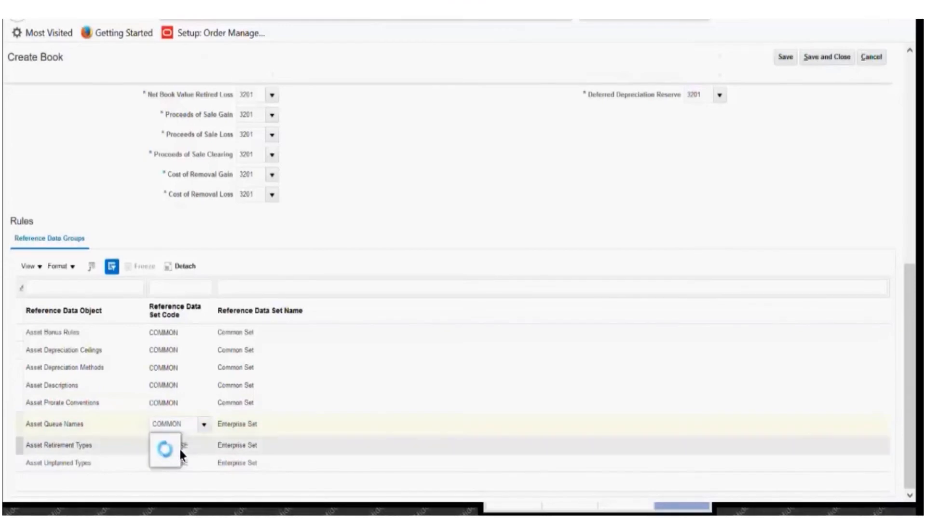
pyautogui.click(178, 441)
pyautogui.write('COMMON')
pyautogui.write('COMMON')
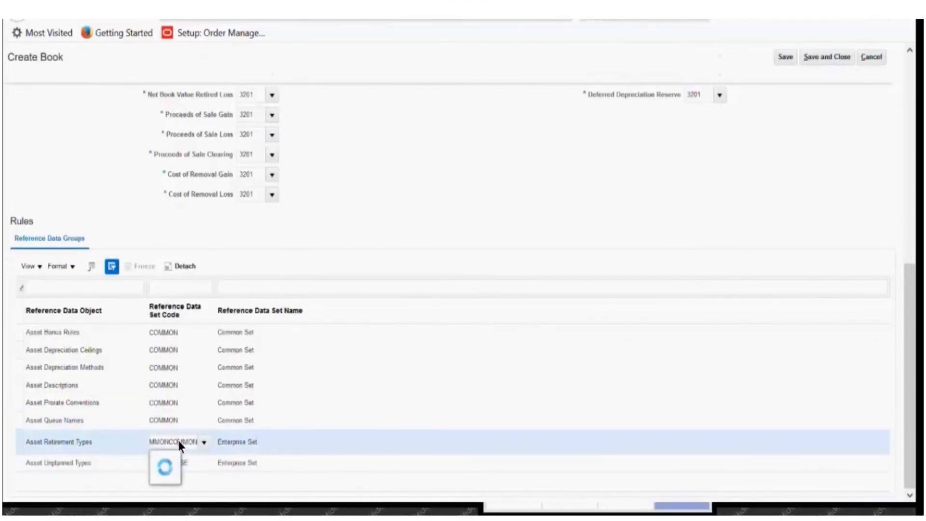
pyautogui.hotkey('ctrl', 'a')
pyautogui.write('COMMON')
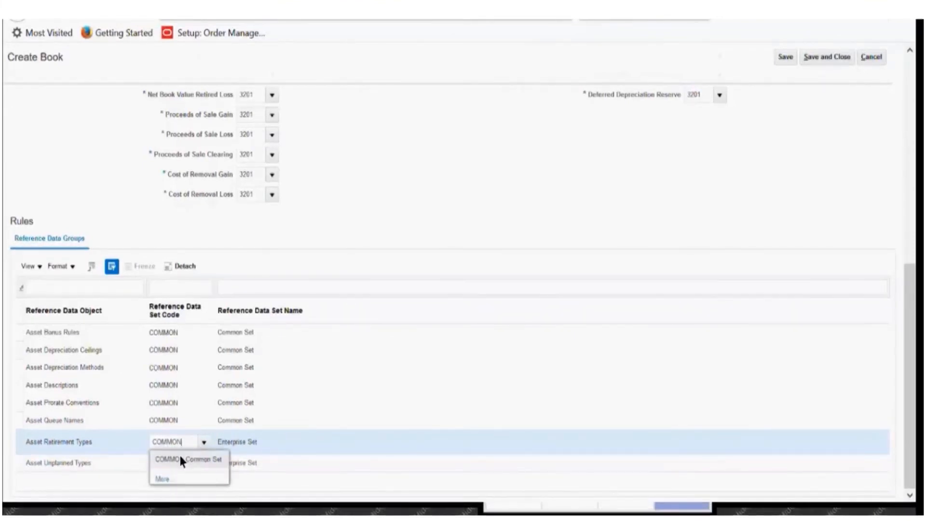
pyautogui.click(180, 455)
# Set the Reference Data Set Code of Asset Unplanned Types to COMMON (Common Set).
pyautogui.click(177, 462)
pyautogui.write('COMMON')
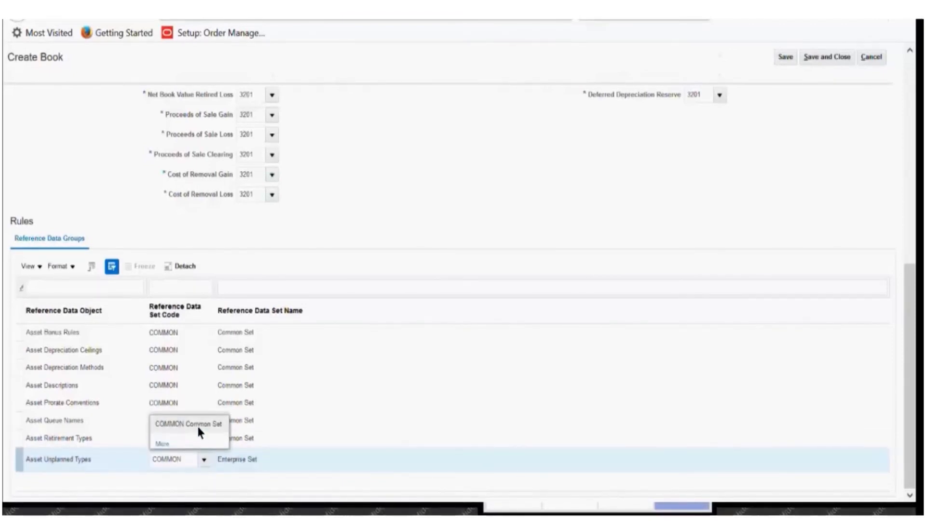
pyautogui.click(197, 424)
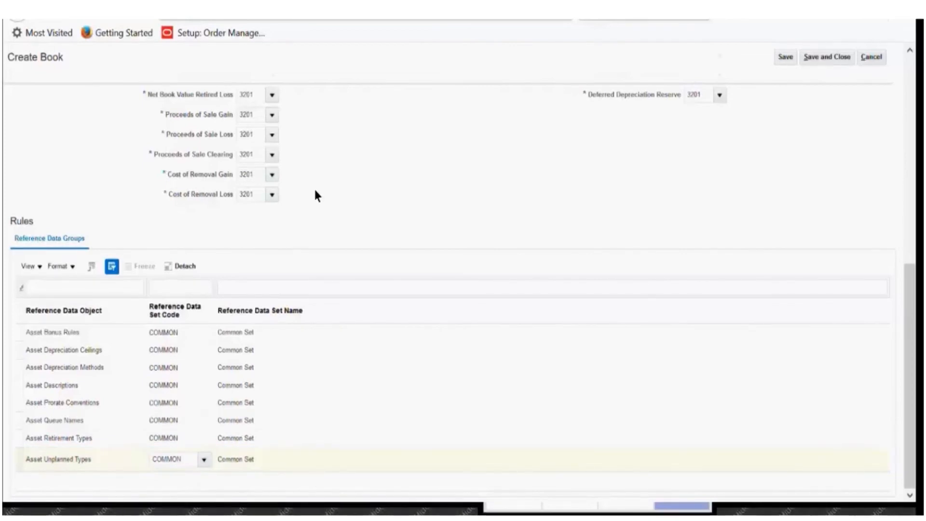
# Review the ACME Corp Book definition, covering its name, calendars, depreciation options, account defaults and reference data set assignments.
pyautogui.scroll(1, 314, 193)
pyautogui.scroll(8, 314, 194)
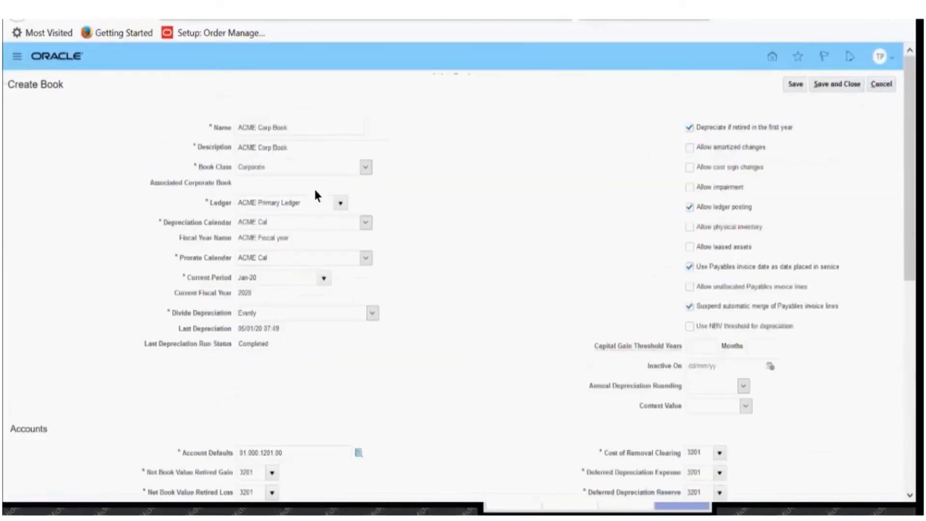
pyautogui.moveTo(277, 138); pyautogui.dragTo(231, 135)
pyautogui.click(270, 127)
pyautogui.scroll(-3, 430, 152)
pyautogui.scroll(3, 431, 152)
pyautogui.scroll(-1, 430, 151)
pyautogui.scroll(1, 431, 151)
pyautogui.moveTo(298, 126); pyautogui.dragTo(268, 127)
pyautogui.click(481, 148)
pyautogui.scroll(-3, 481, 147)
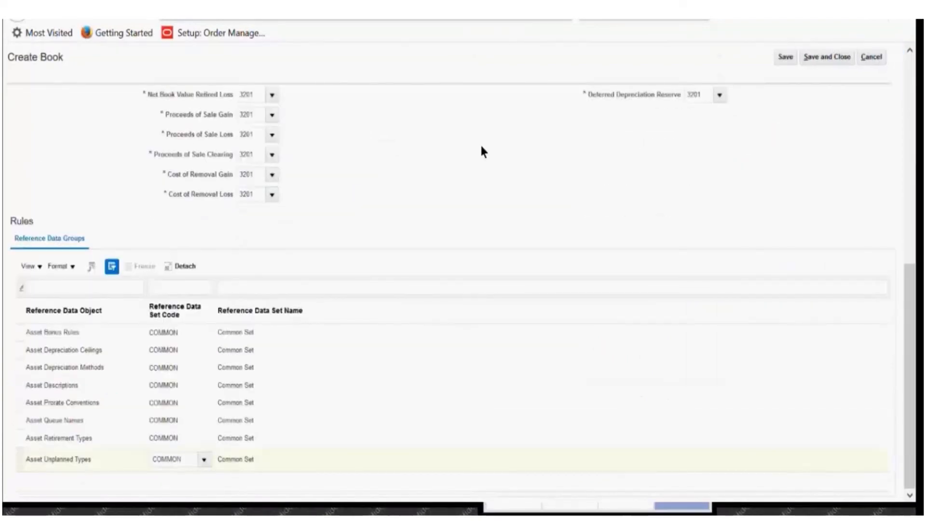
pyautogui.scroll(10, 481, 147)
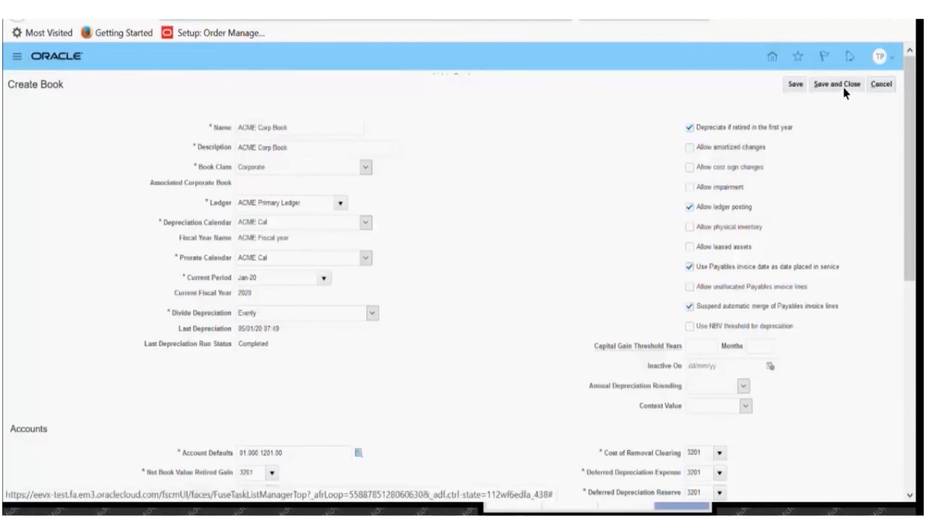
pyautogui.scroll(-9, 514, 256)
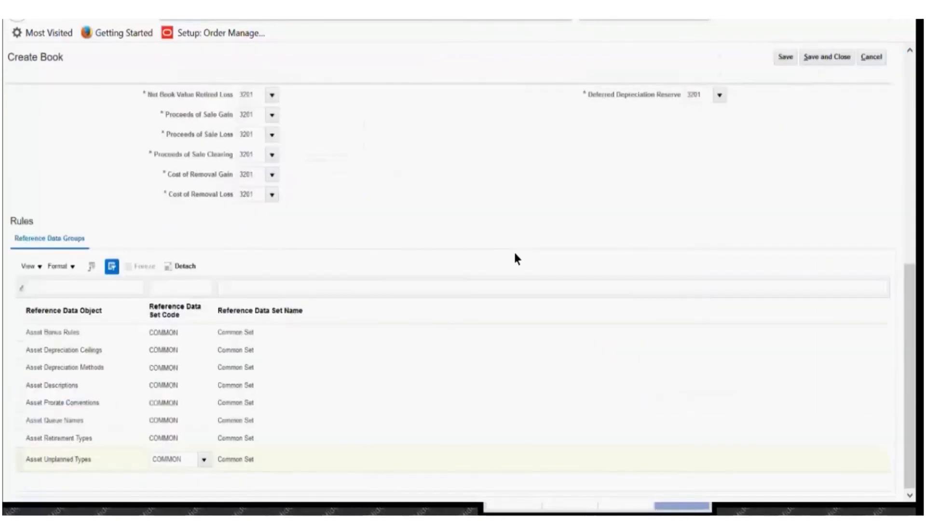
pyautogui.scroll(4, 514, 256)
pyautogui.scroll(2, 515, 259)
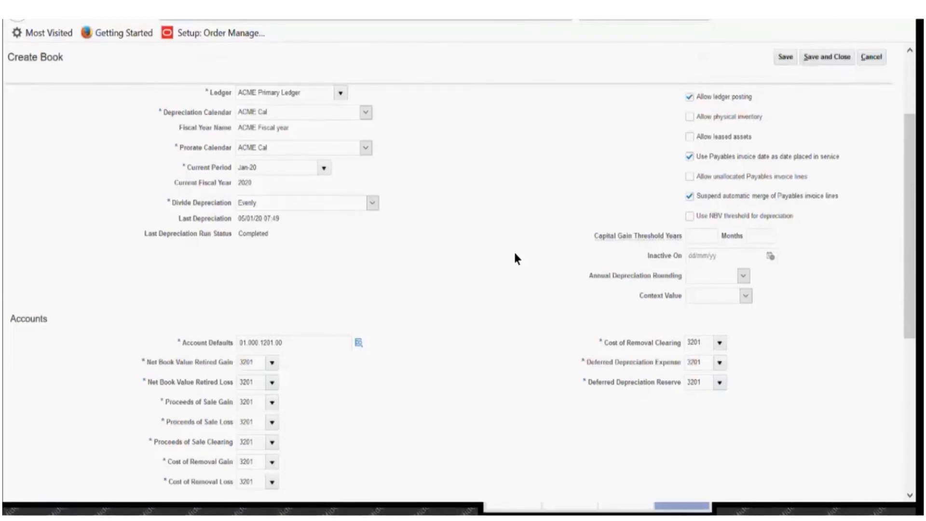
pyautogui.scroll(-5, 515, 254)
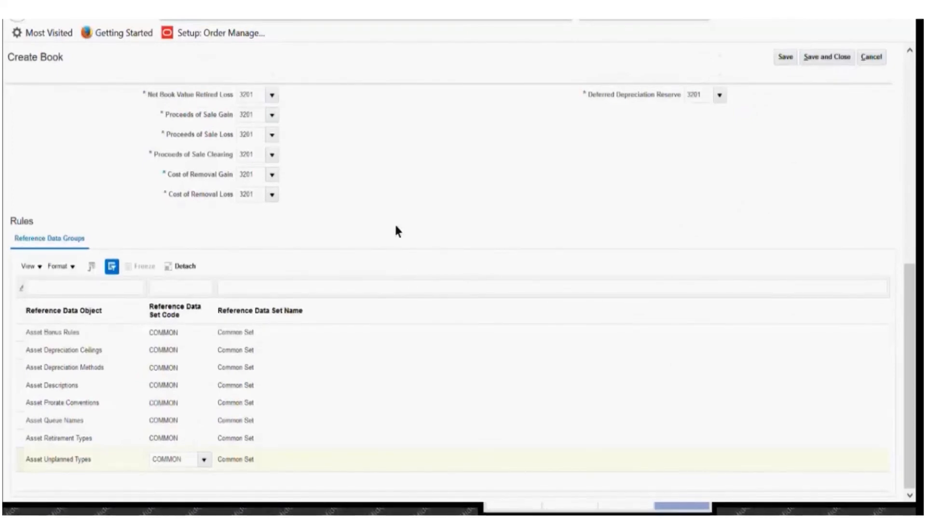
# Examine the reference data set assigned to Asset Depreciation Methods in the book's rules.
pyautogui.click(152, 368)
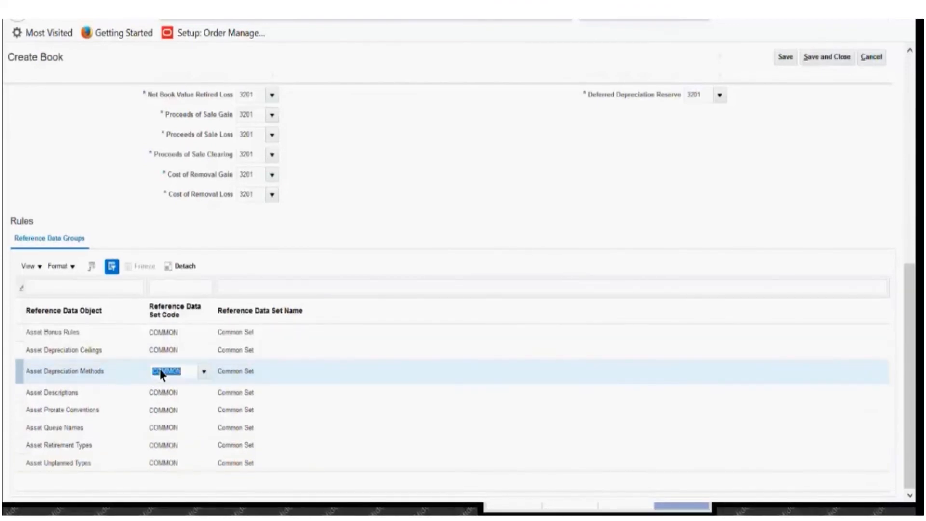
pyautogui.click(127, 371)
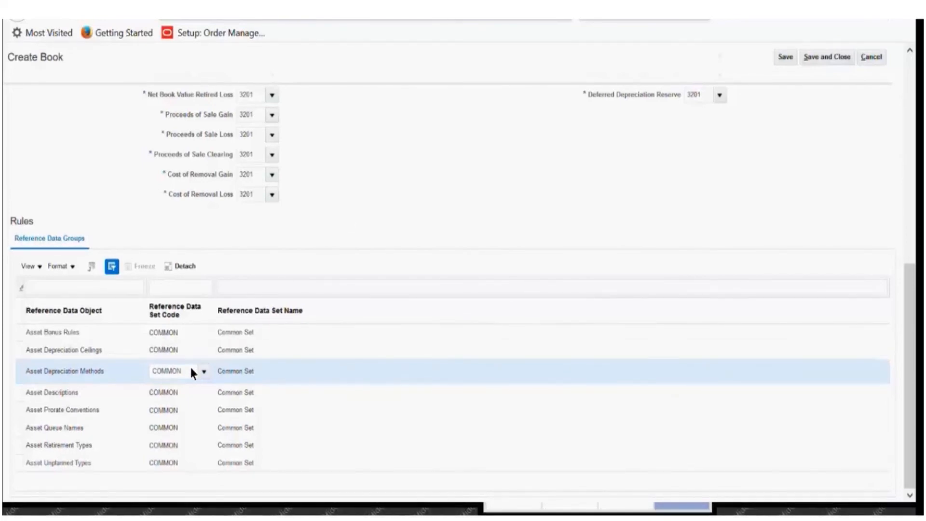
pyautogui.click(399, 211)
pyautogui.scroll(1, 399, 212)
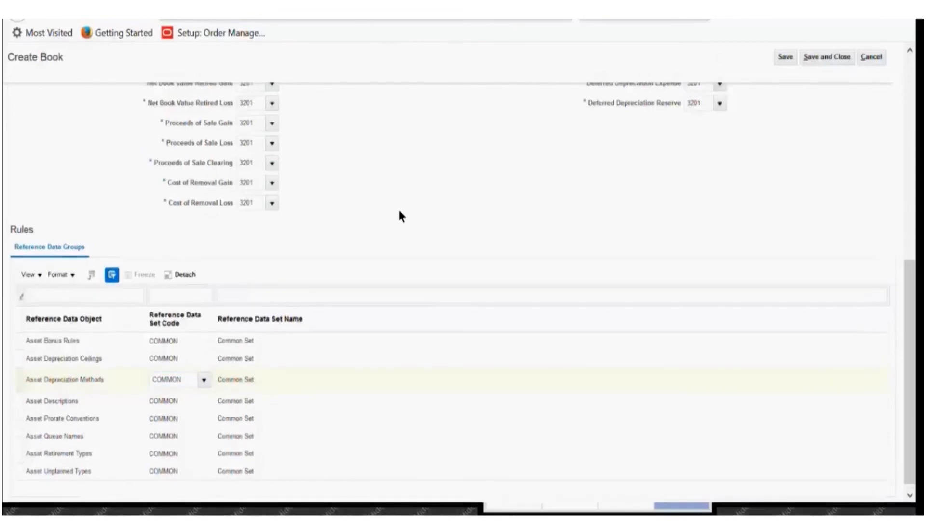
# Save the ACME Corp Book and close the Create Book page.
pyautogui.scroll(10, 399, 212)
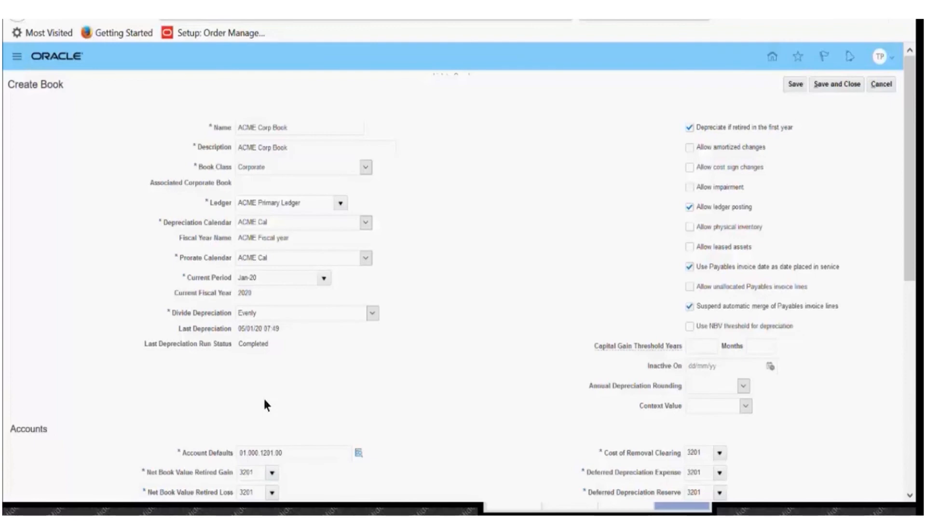
pyautogui.scroll(-3, 287, 350)
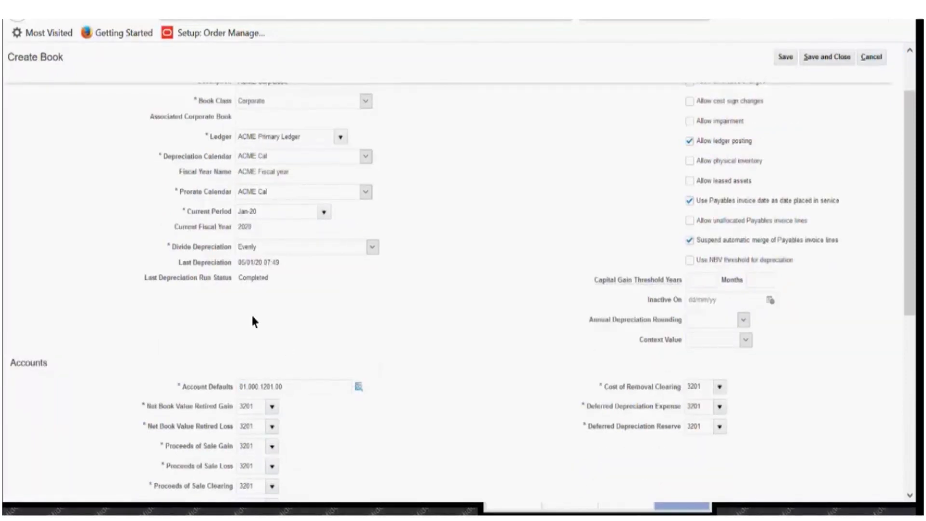
pyautogui.scroll(3, 253, 321)
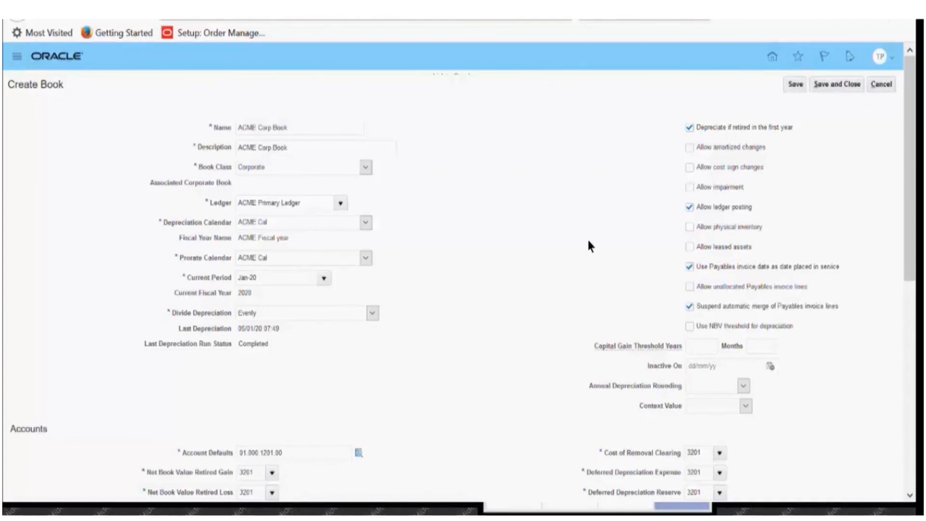
pyautogui.scroll(-1, 597, 232)
pyautogui.scroll(1, 598, 237)
pyautogui.click(833, 86)
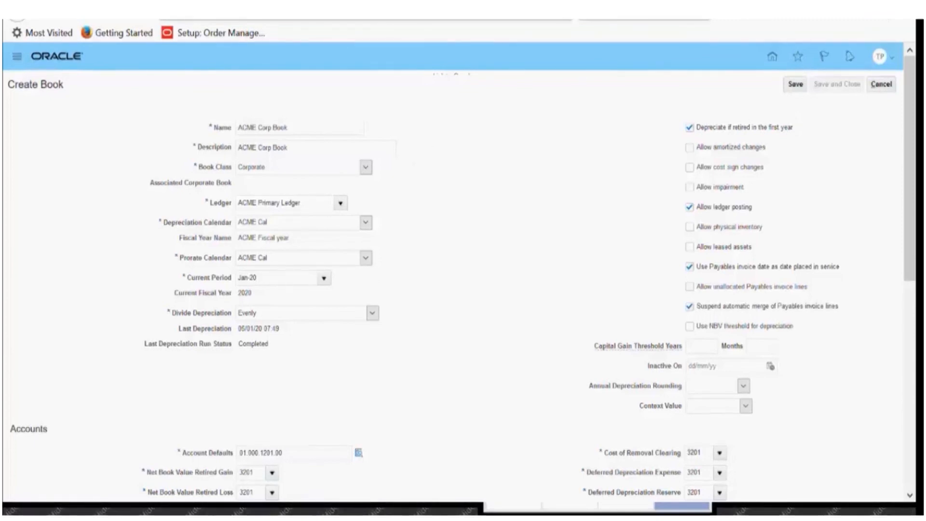
# Switch to the PowerPoint presentation, view the Manage Asset Categories slide, and return to the Oracle Create Book page.
pyautogui.hotkey('alt', 'Tab')
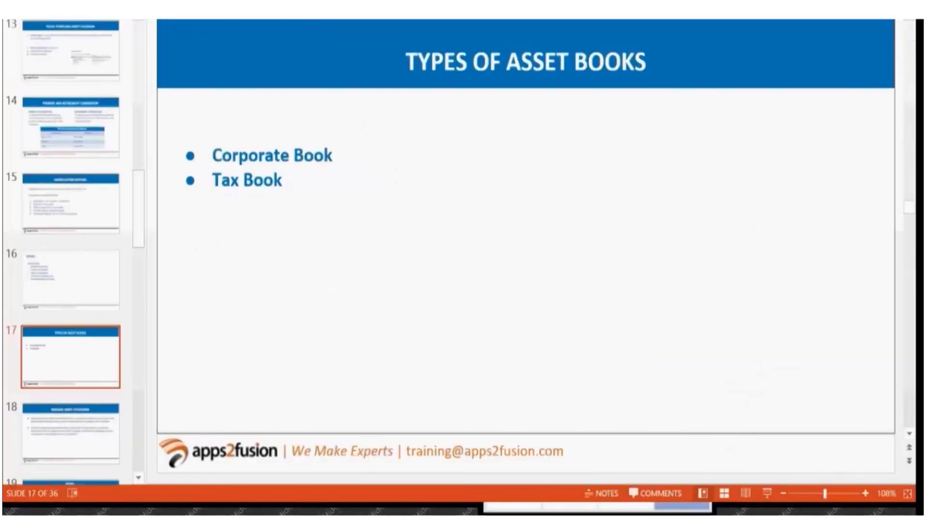
pyautogui.press('Down')
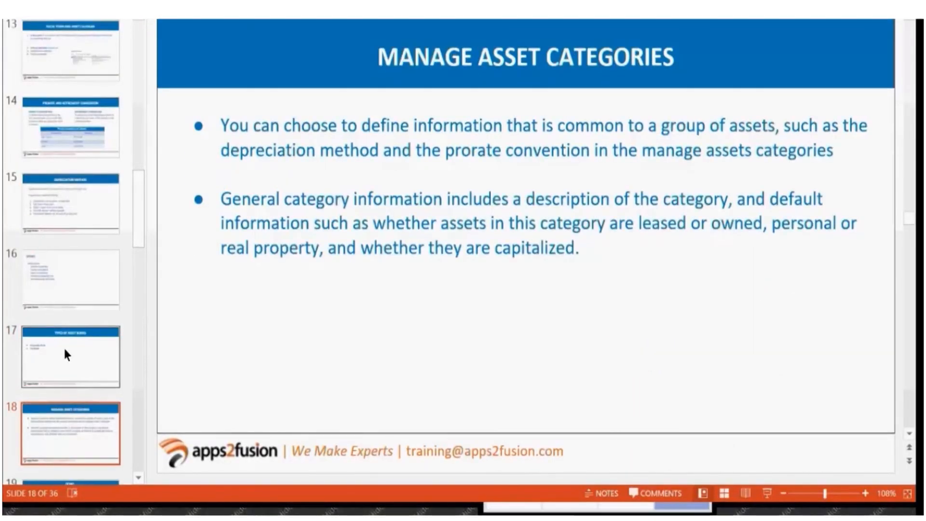
pyautogui.hotkey('alt', 'Tab')
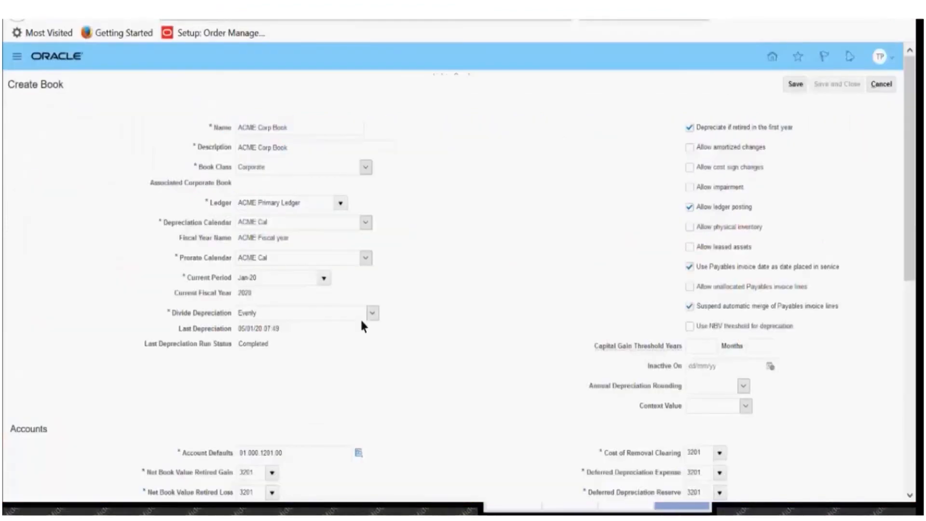